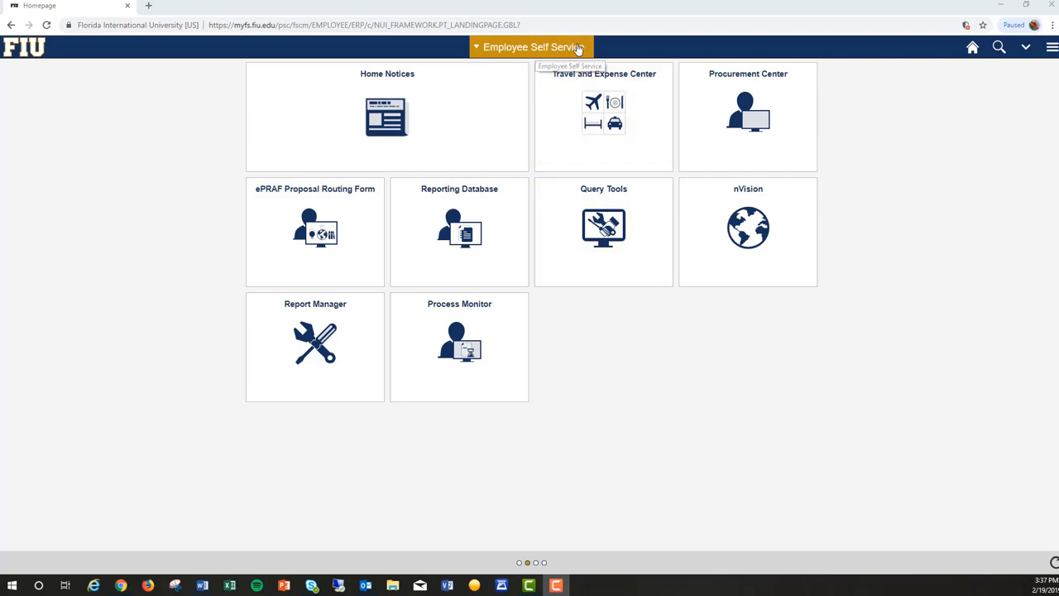
Switch to the Budget Development homepage and look over its nVision Define Report Request, nVision Report Manager and Query Viewer pages.
{"action": "left_click", "coordinate": [585, 50]}
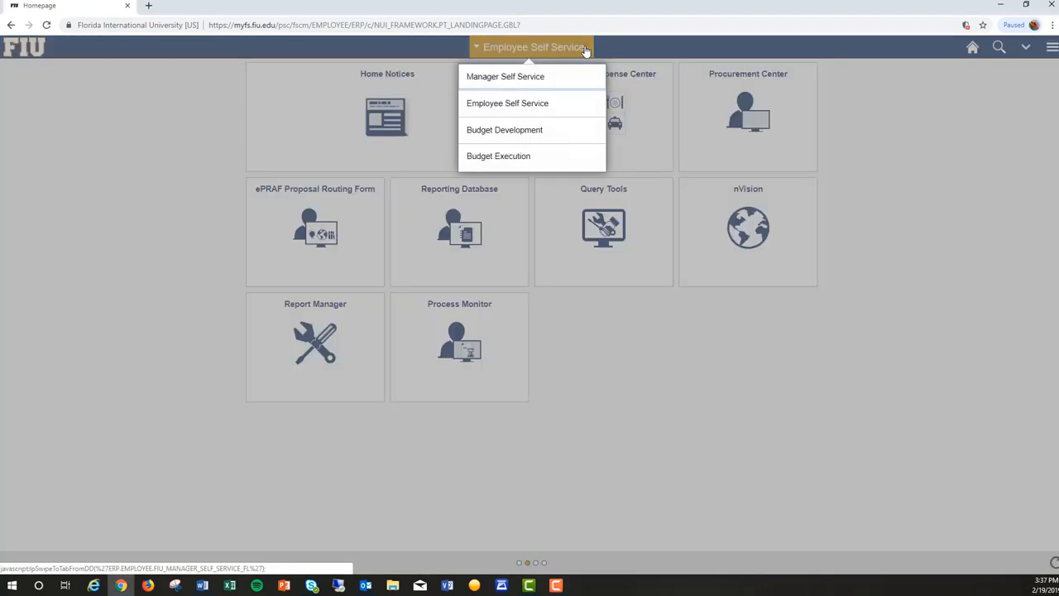
{"action": "left_click", "coordinate": [568, 134]}
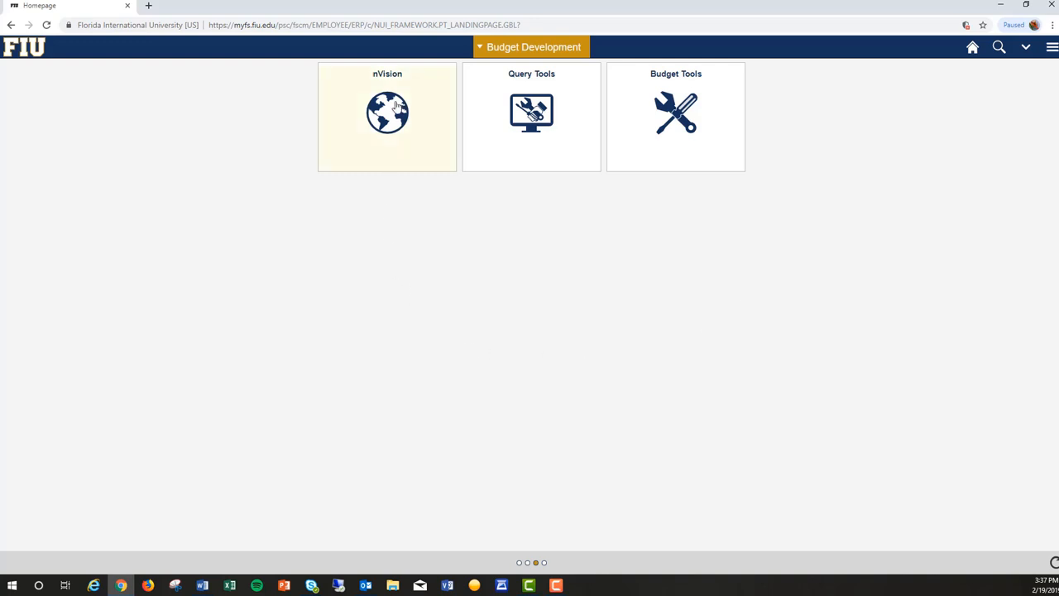
{"action": "left_click", "coordinate": [403, 132]}
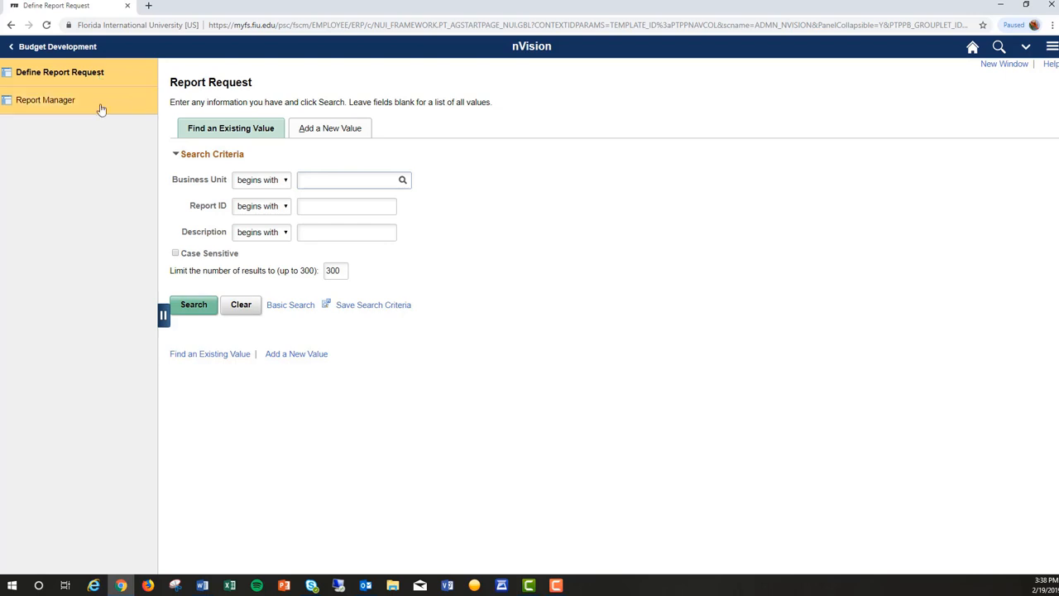
{"action": "left_click", "coordinate": [100, 106]}
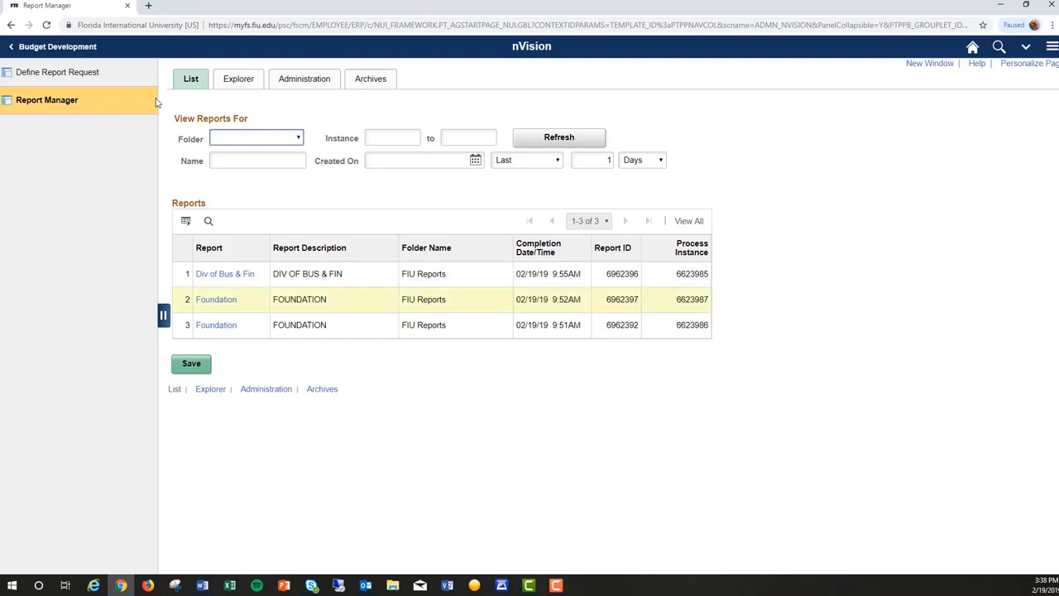
{"action": "left_click", "coordinate": [93, 50]}
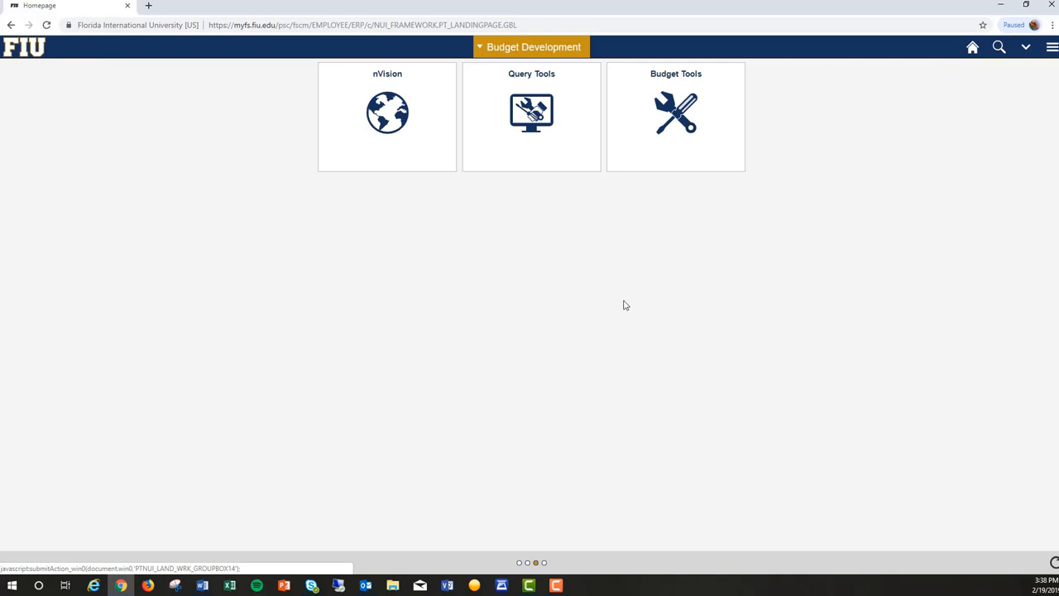
{"action": "left_click", "coordinate": [561, 114]}
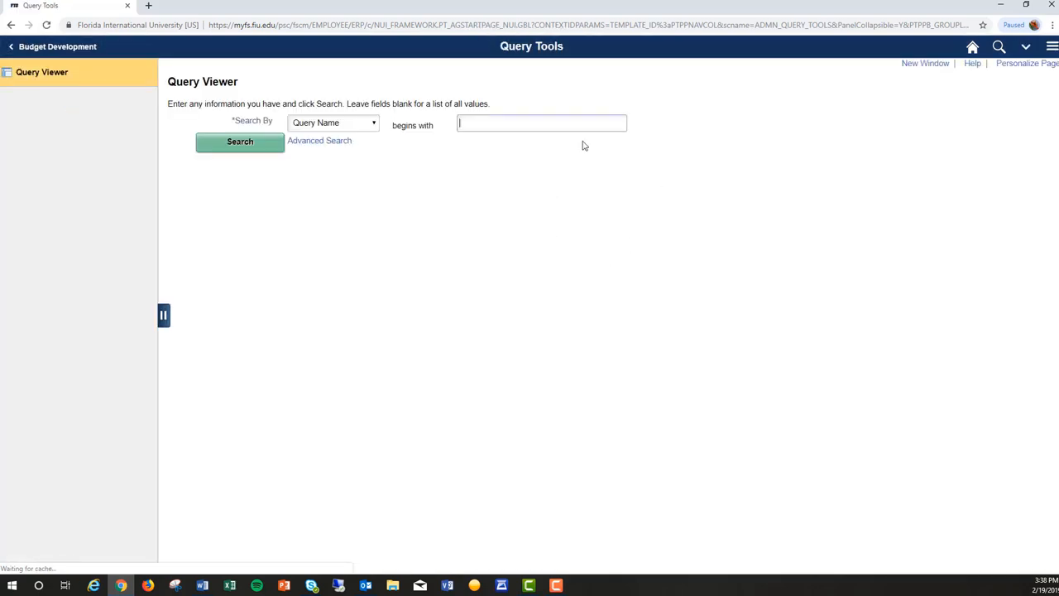
{"action": "left_click", "coordinate": [85, 48]}
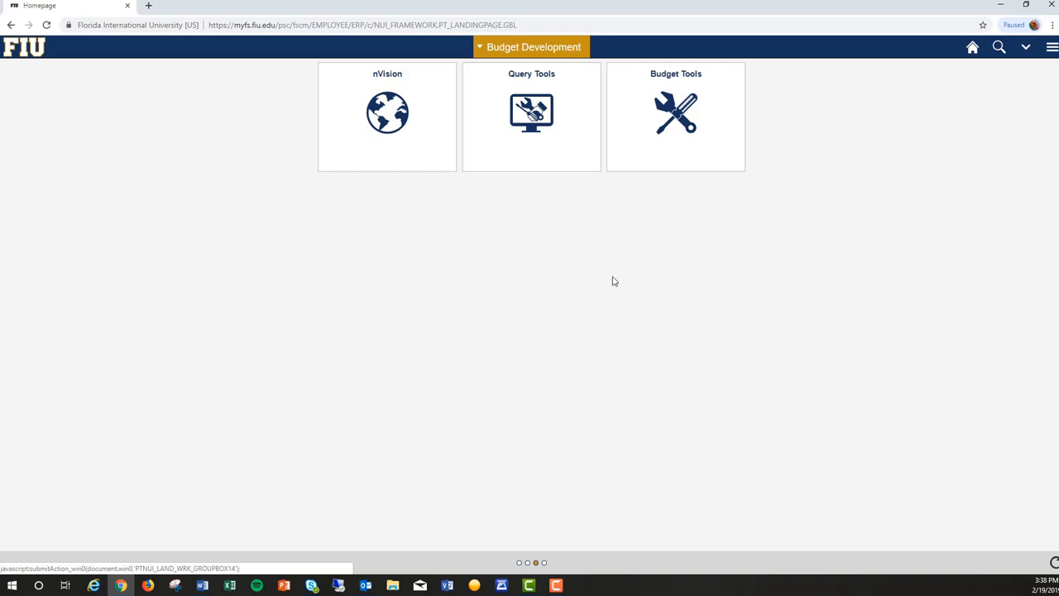
Look through the Budget Tools pages: FIU Position Budget, FIU Transfers In/Out, FIU DSO Reimbursements and Detail Budget Maintenance.
{"action": "left_click", "coordinate": [718, 131]}
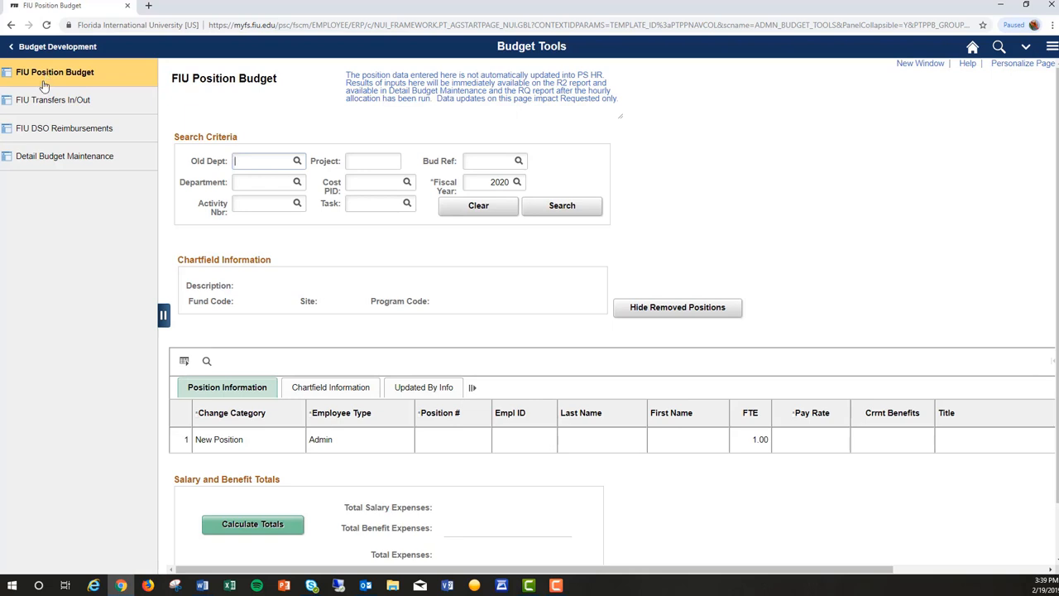
{"action": "left_click", "coordinate": [40, 101]}
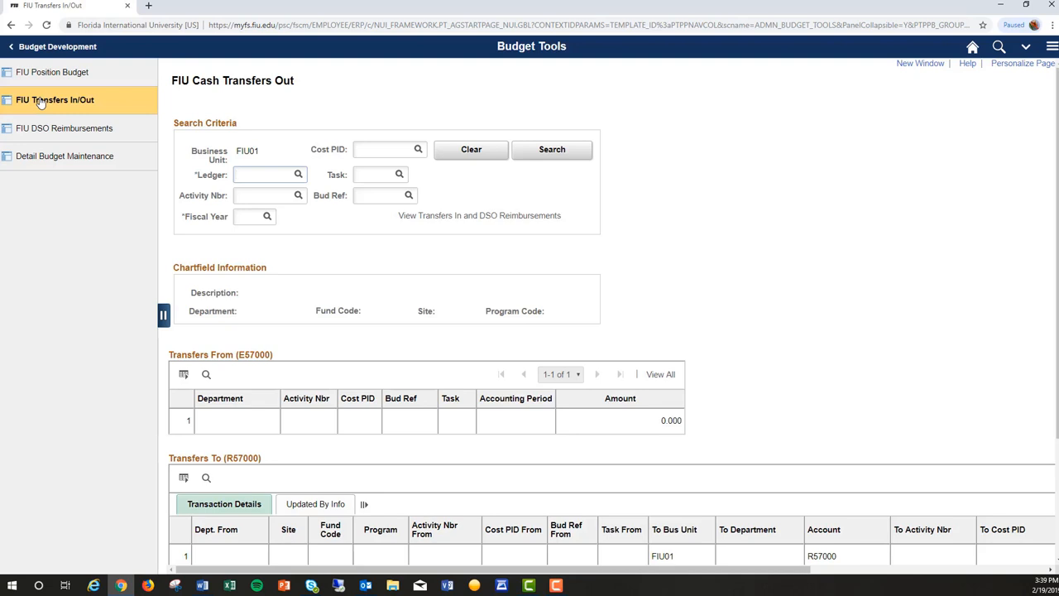
{"action": "left_click", "coordinate": [41, 126]}
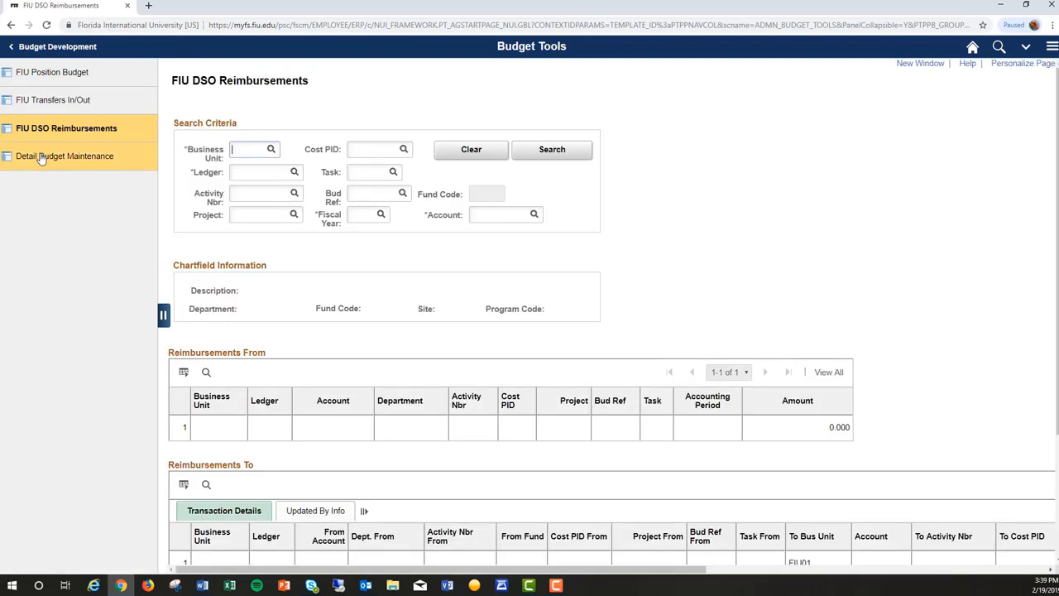
{"action": "left_click", "coordinate": [41, 158]}
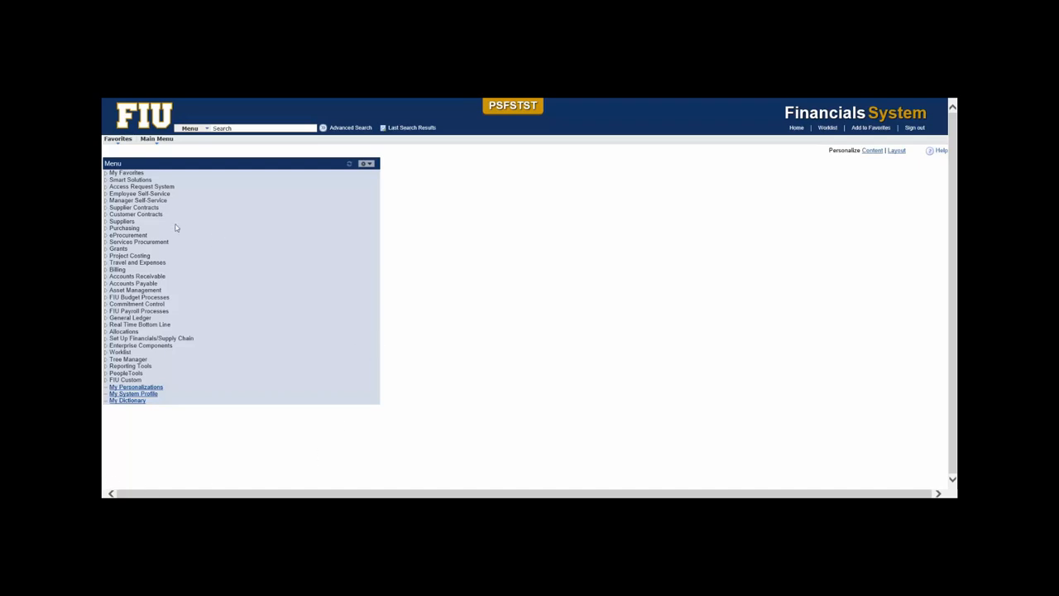
Open Detail Budget Maintenance under FIU Budget Processes and search for business unit FIU01 with the ACTUAL ledger.
{"action": "left_click", "coordinate": [158, 299]}
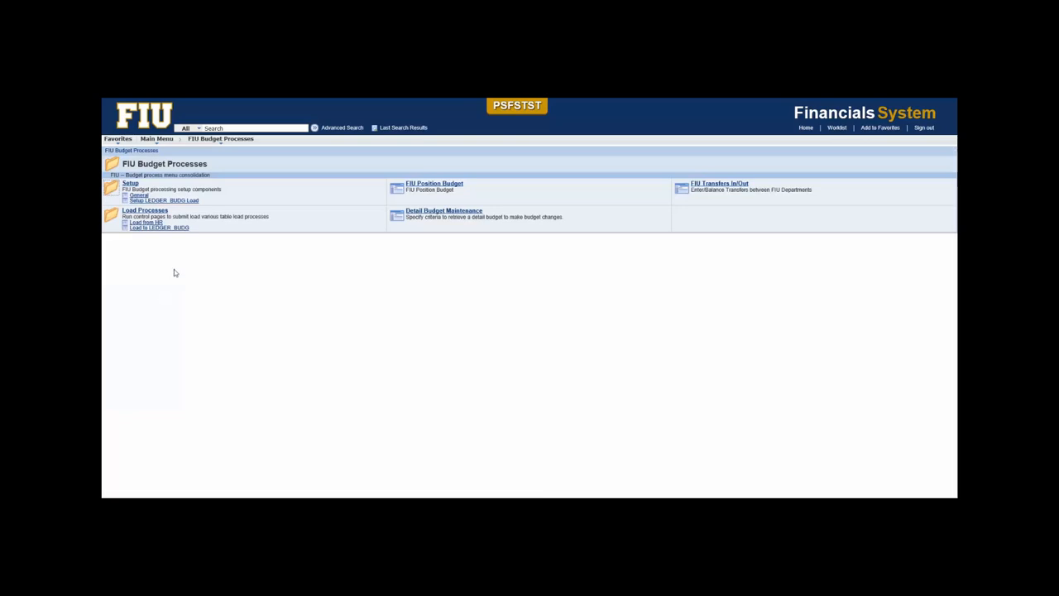
{"action": "left_click", "coordinate": [432, 214]}
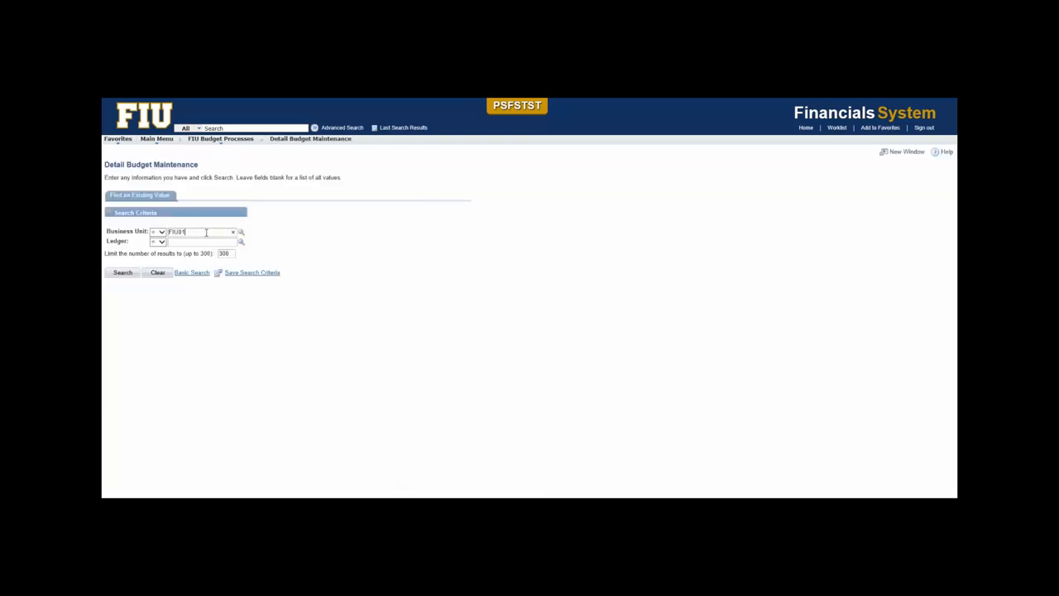
{"action": "left_click", "coordinate": [242, 232]}
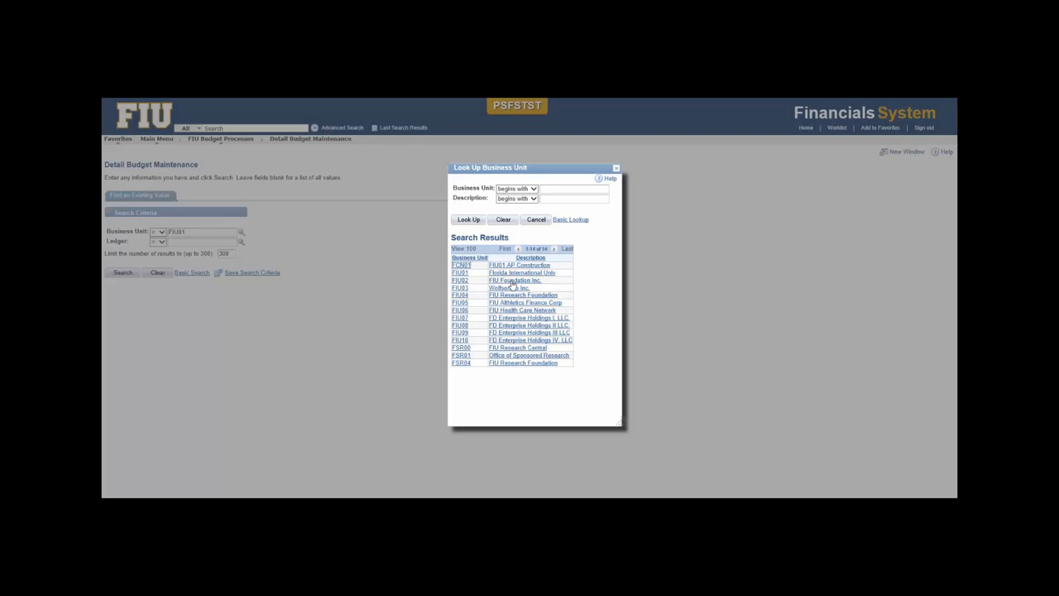
{"action": "left_click", "coordinate": [460, 272]}
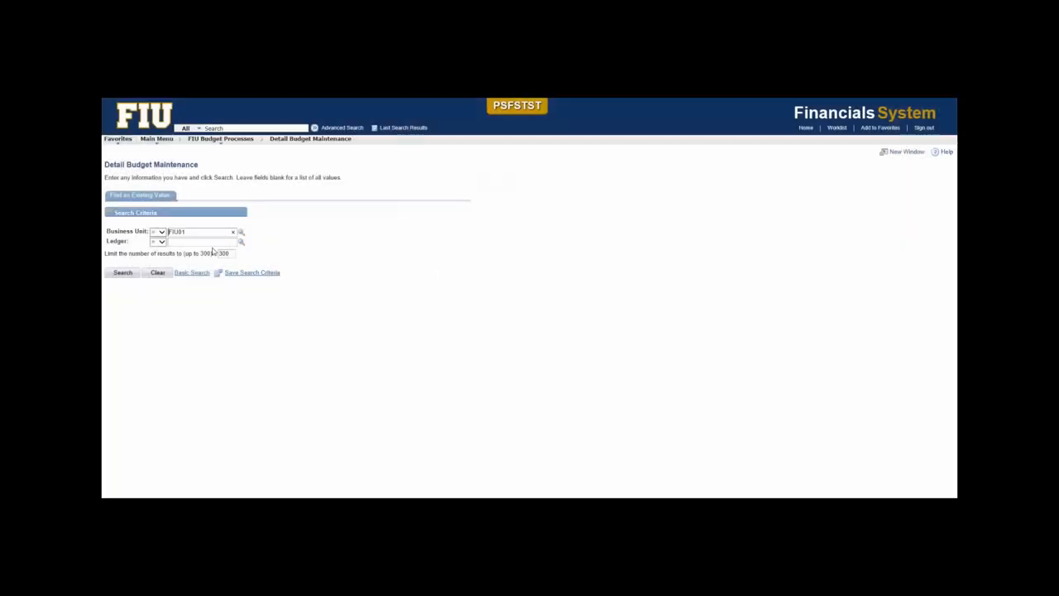
{"action": "left_click", "coordinate": [241, 242]}
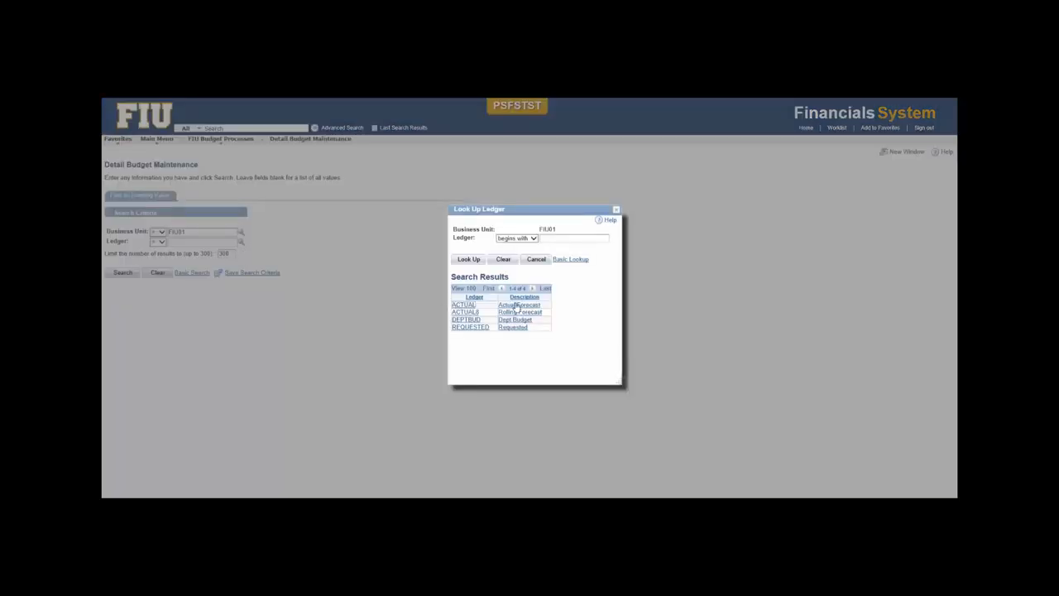
{"action": "left_click", "coordinate": [457, 305]}
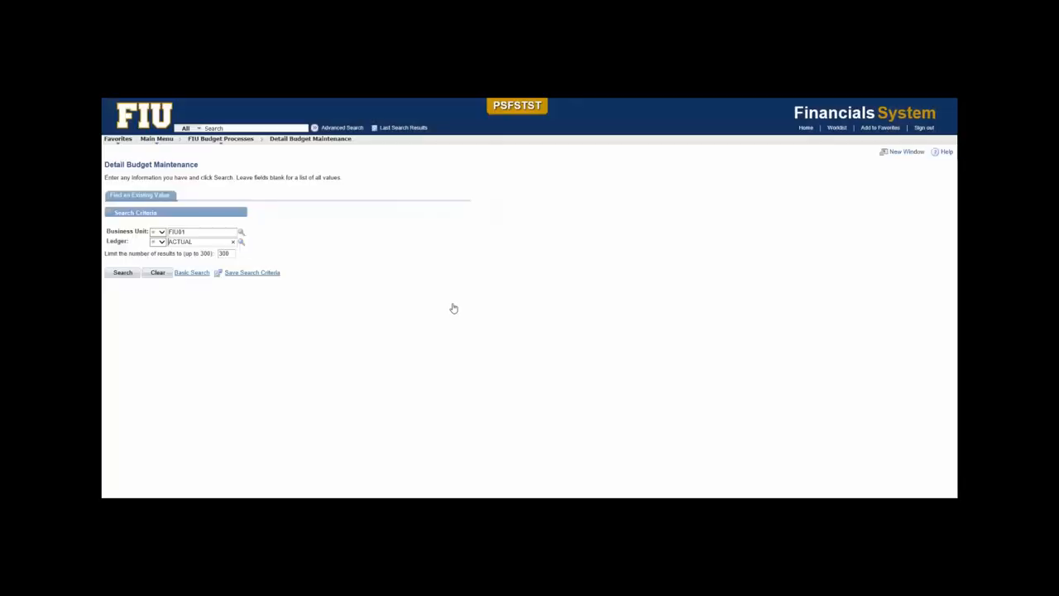
{"action": "left_click", "coordinate": [127, 273]}
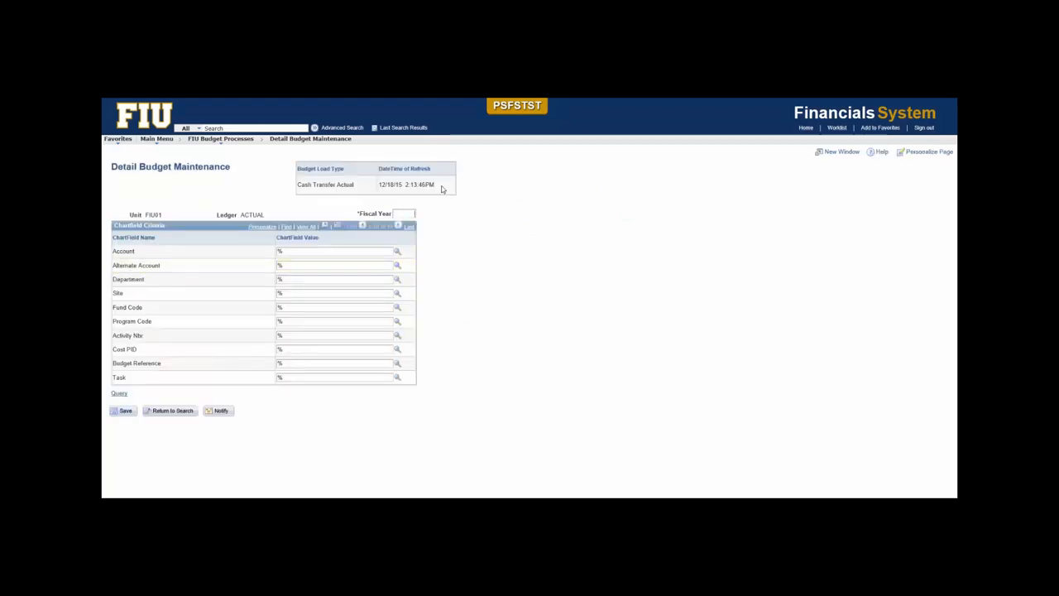
{"action": "left_click_drag", "start_coordinate": [441, 189], "coordinate": [307, 190]}
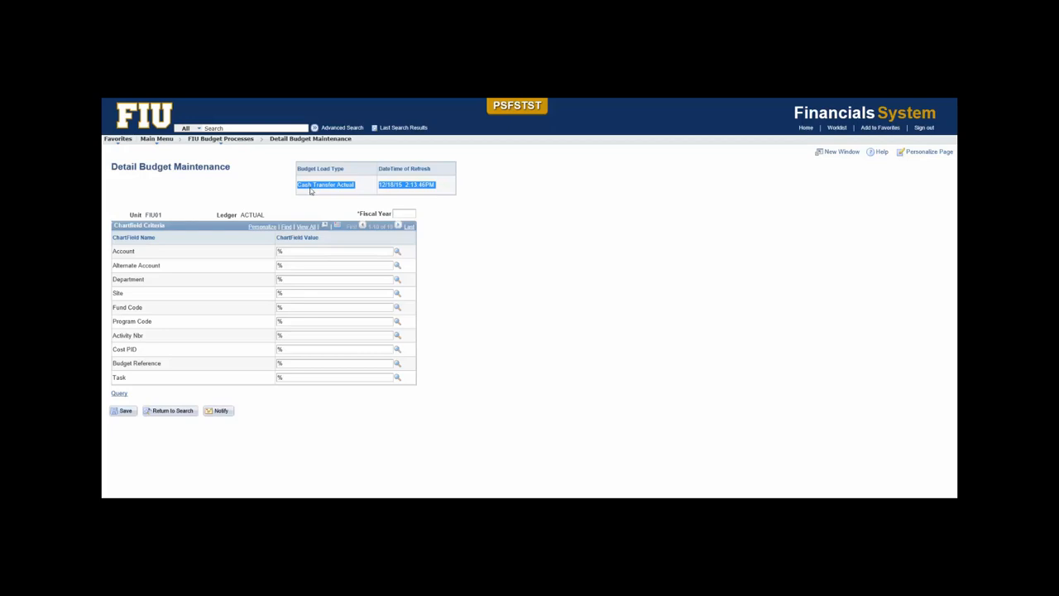
{"action": "left_click", "coordinate": [403, 213]}
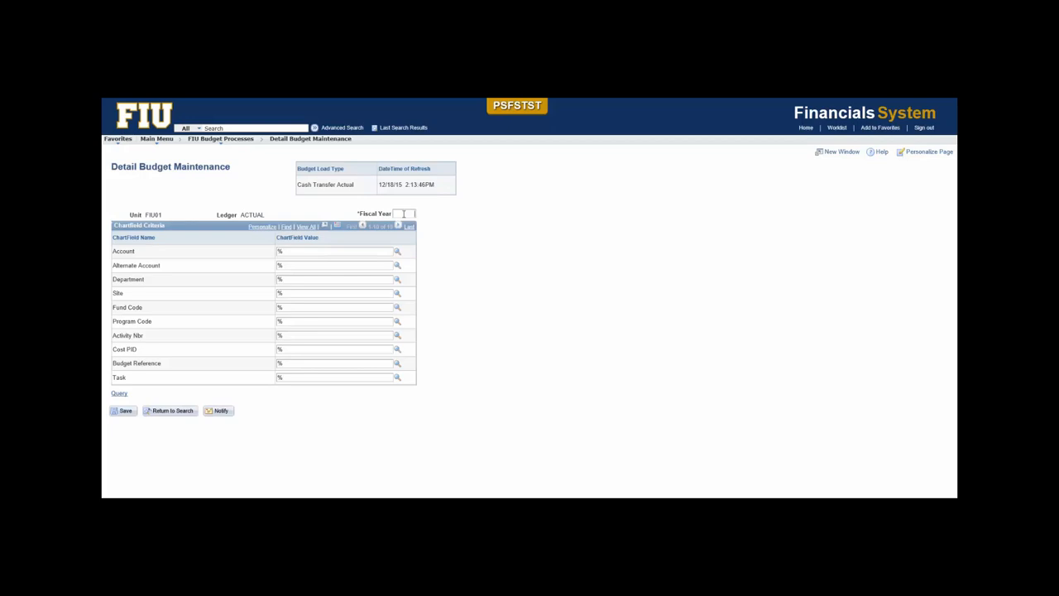
{"action": "type", "text": "2016"}
{"action": "left_click", "coordinate": [315, 335]}
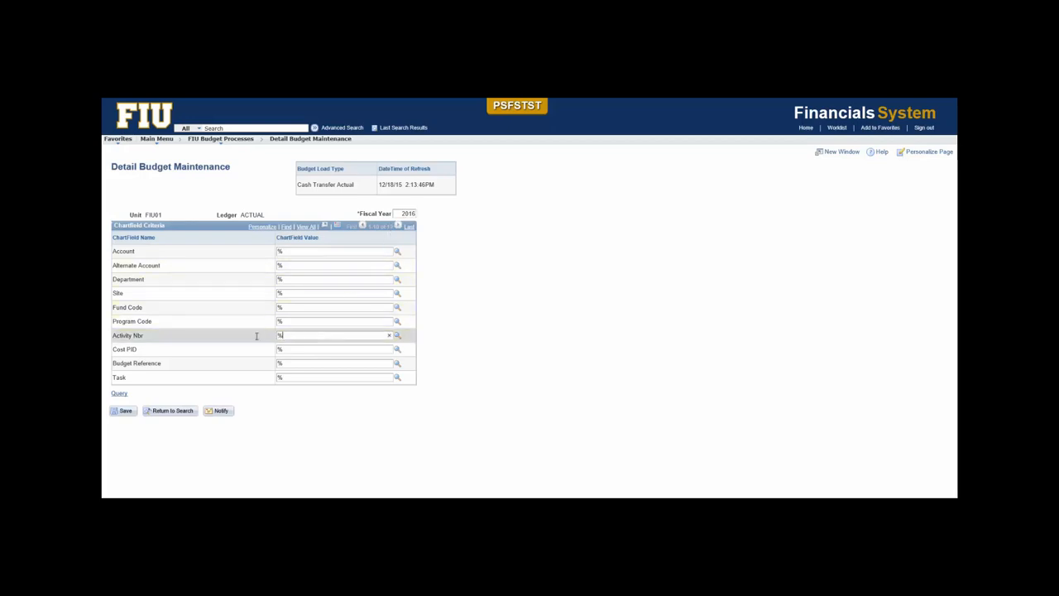
{"action": "type", "text": "1103220016"}
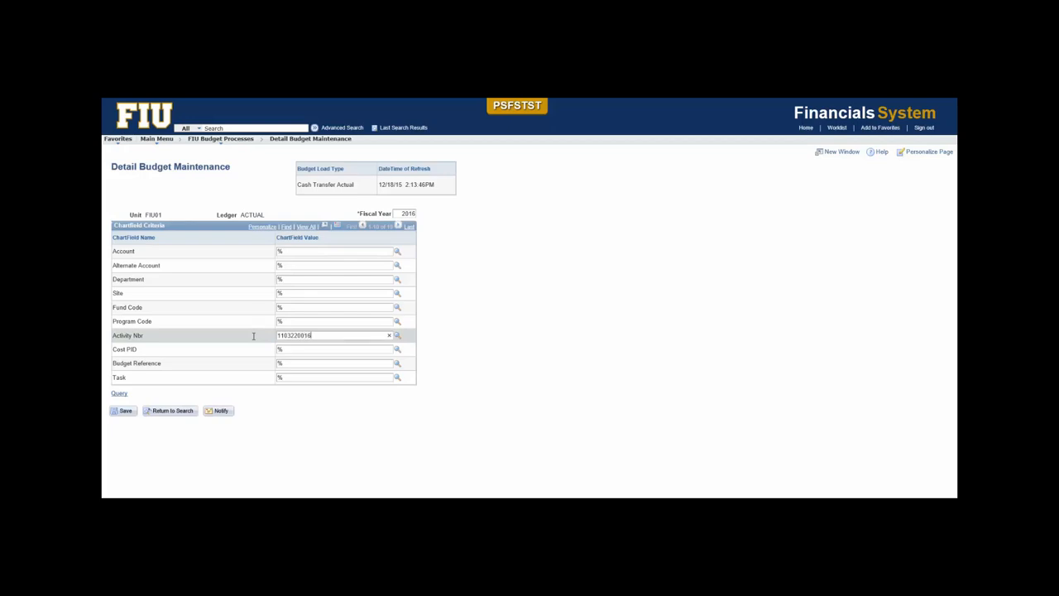
{"action": "left_click", "coordinate": [120, 395]}
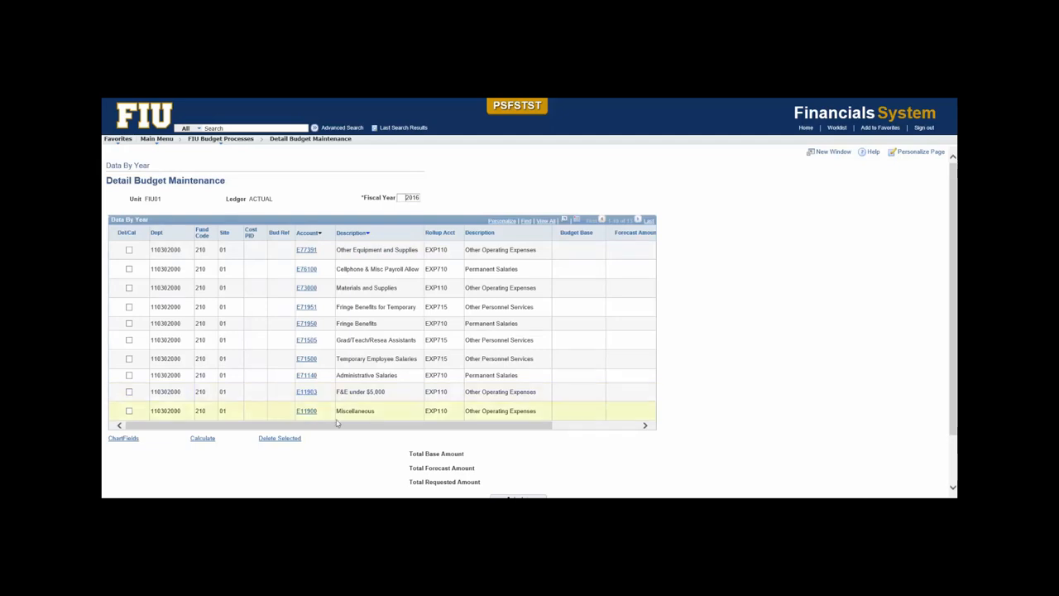
Hide the Cost PID and Bud Ref columns in the Data By Year grid.
{"action": "left_click_drag", "start_coordinate": [282, 424], "coordinate": [608, 426]}
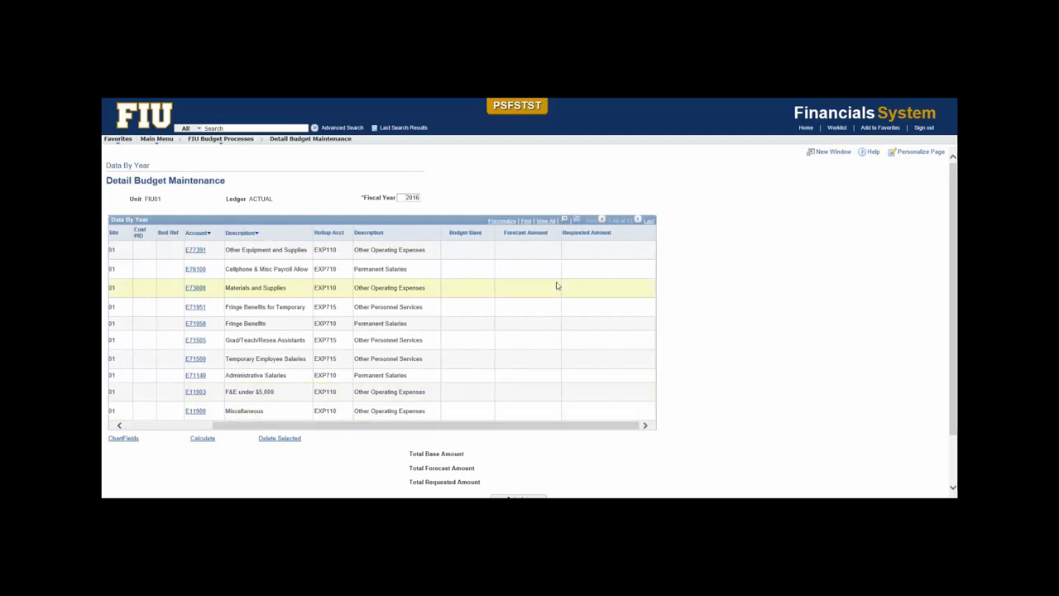
{"action": "left_click", "coordinate": [505, 221]}
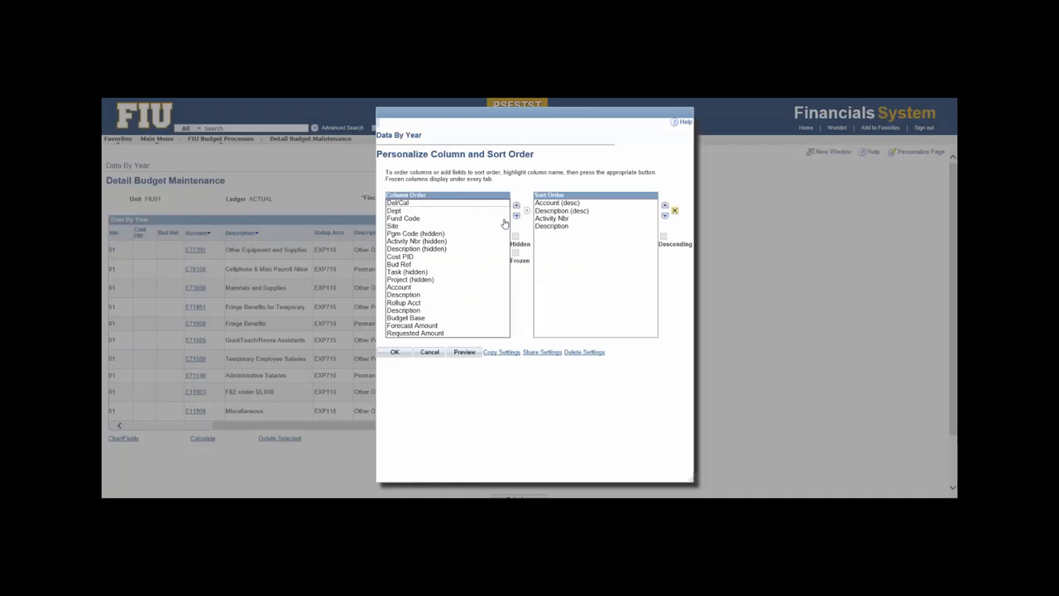
{"action": "left_click", "coordinate": [425, 258]}
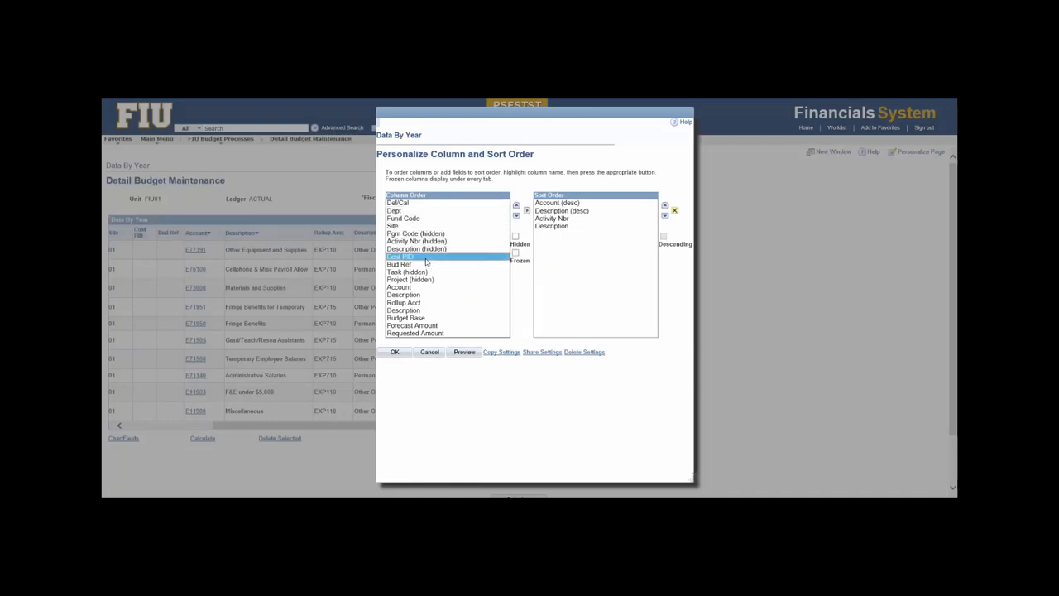
{"action": "left_click", "coordinate": [515, 237]}
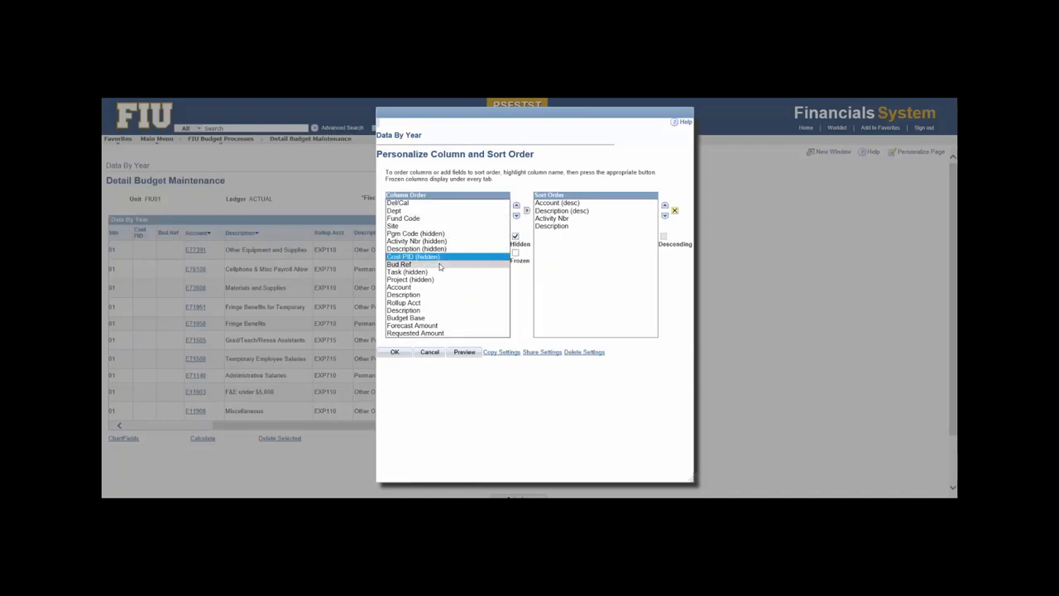
{"action": "left_click", "coordinate": [396, 354]}
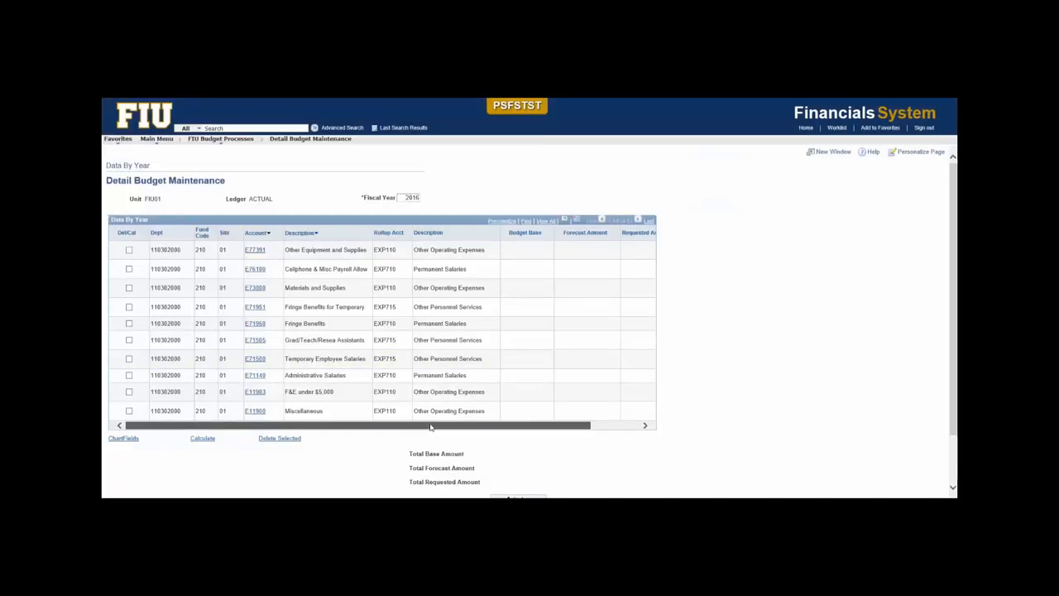
{"action": "left_click_drag", "start_coordinate": [497, 426], "coordinate": [546, 424]}
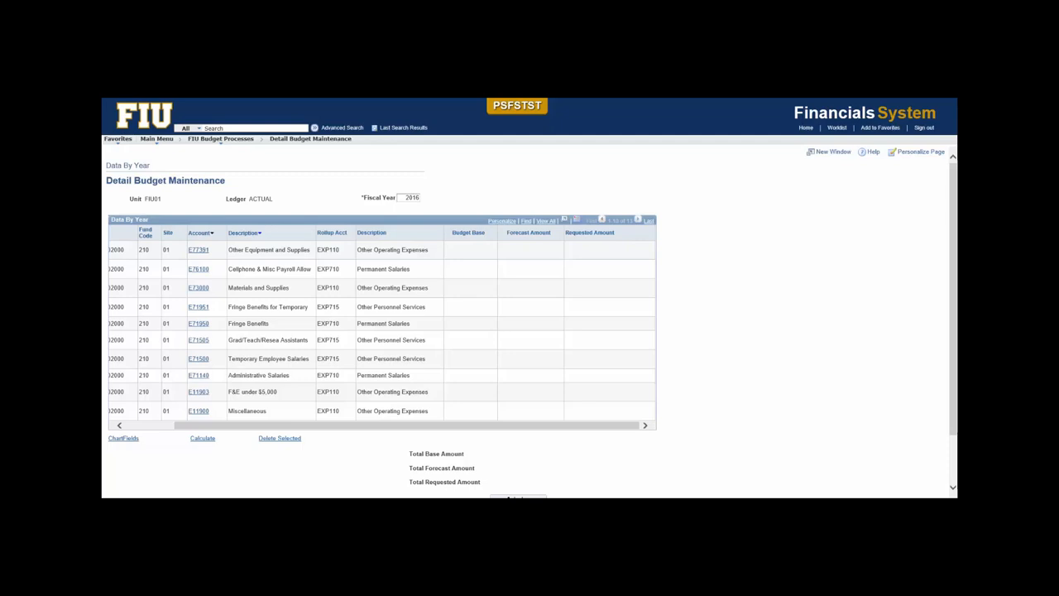
Return to the Detail Budget Maintenance search page without saving the data.
{"action": "scroll", "coordinate": [748, 413], "scroll_direction": "down", "scroll_amount": 2}
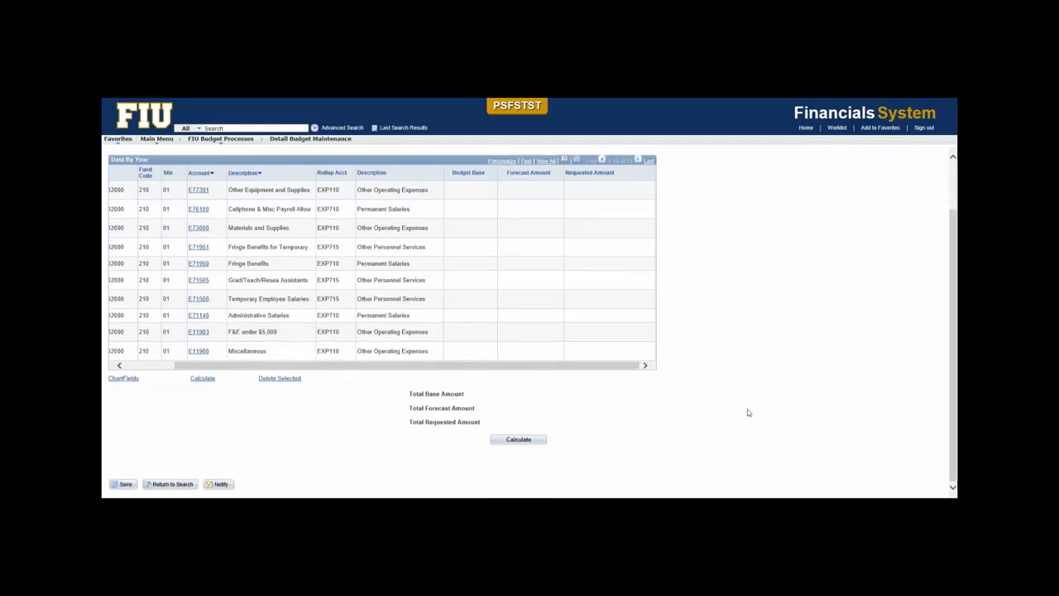
{"action": "left_click", "coordinate": [175, 485]}
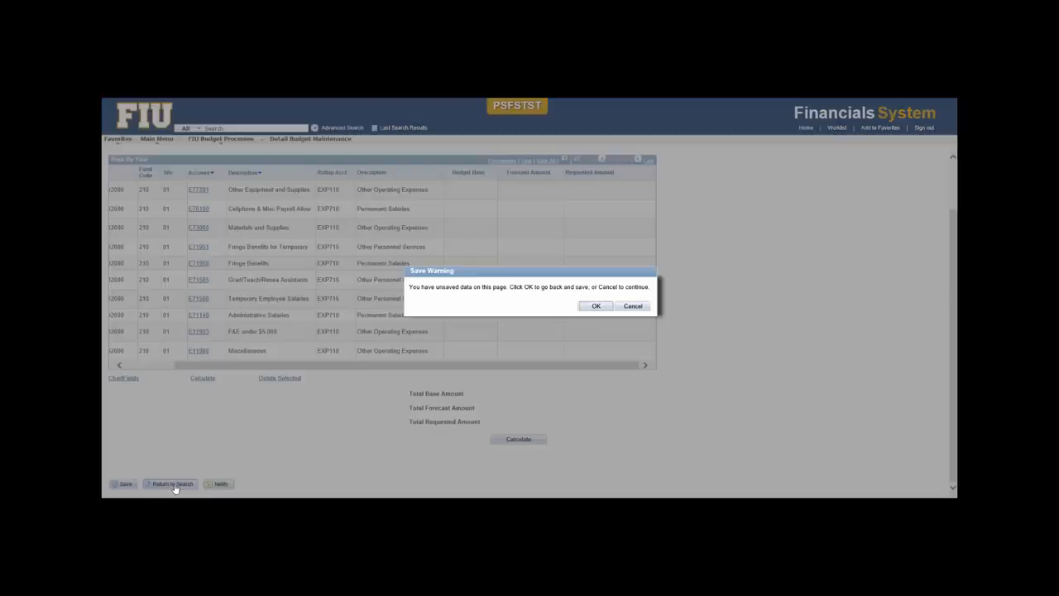
{"action": "left_click", "coordinate": [634, 306]}
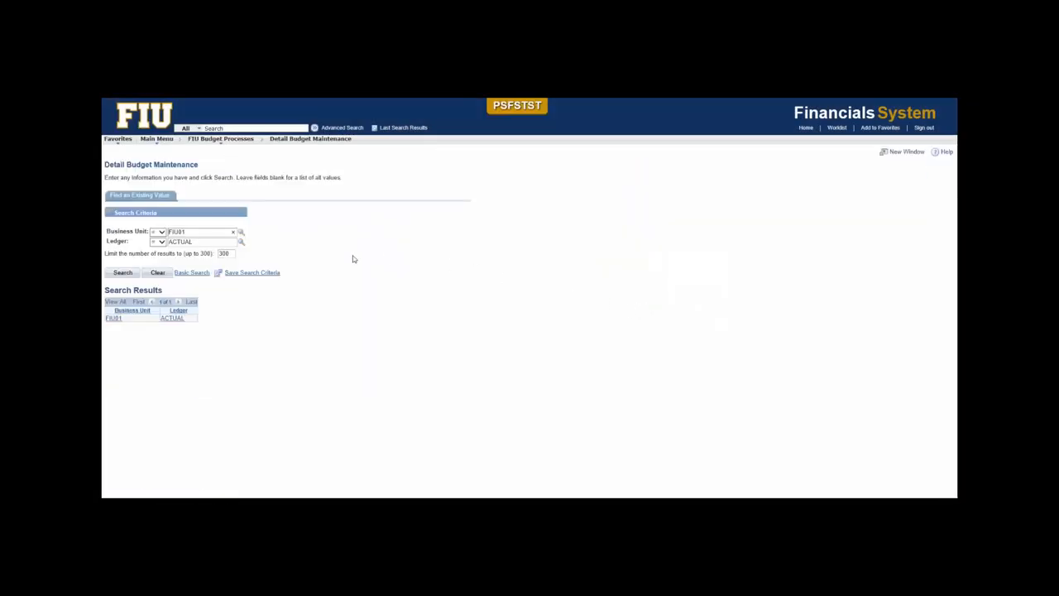
Change the ledger to REQUESTED for business unit FIU01 and run the search.
{"action": "left_click", "coordinate": [241, 242]}
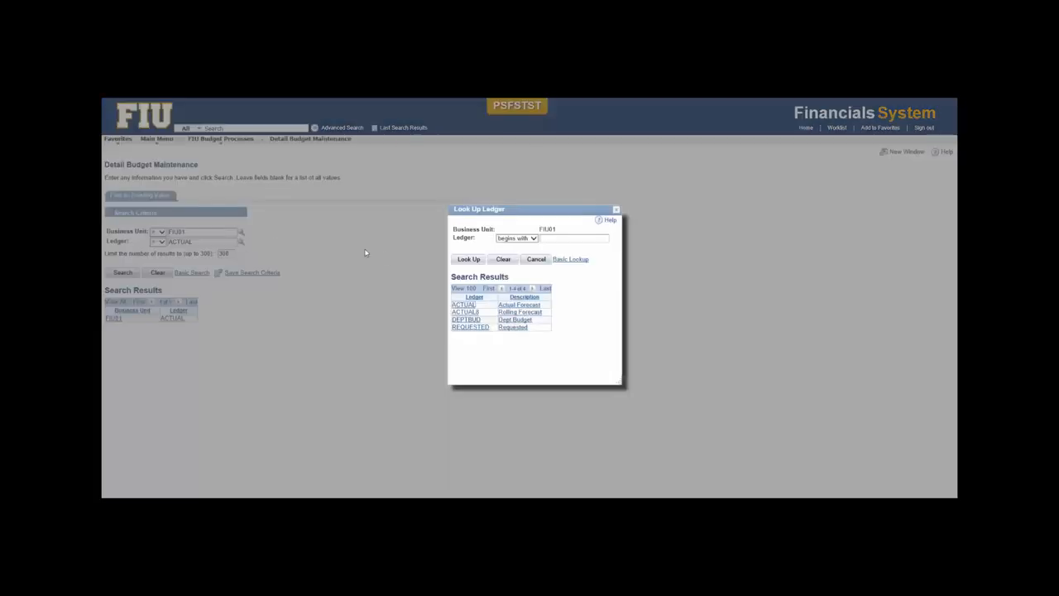
{"action": "left_click", "coordinate": [471, 327]}
{"action": "left_click", "coordinate": [121, 274]}
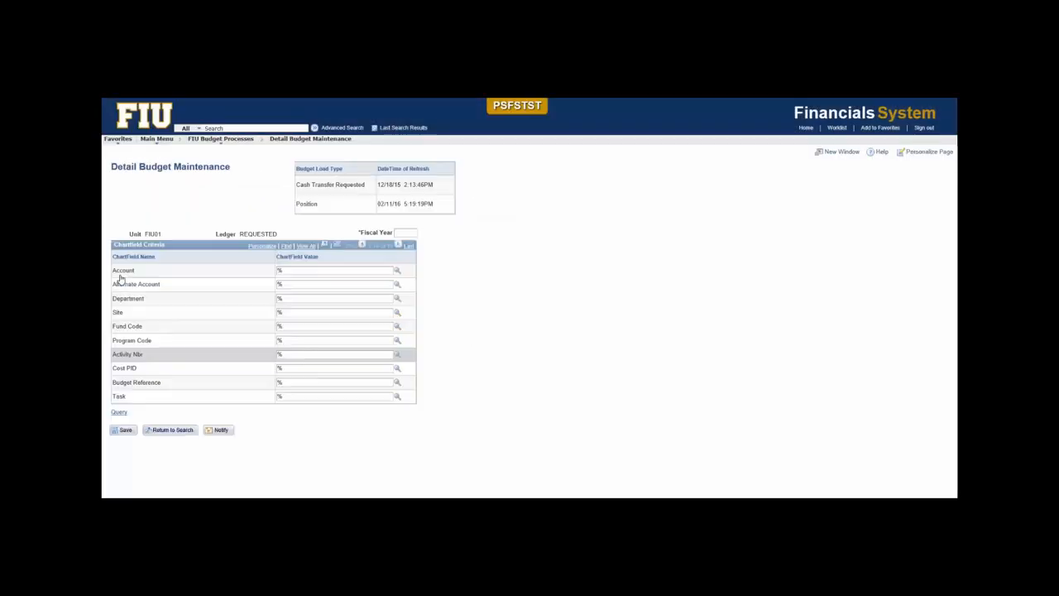
{"action": "left_click", "coordinate": [404, 233]}
{"action": "type", "text": "2017"}
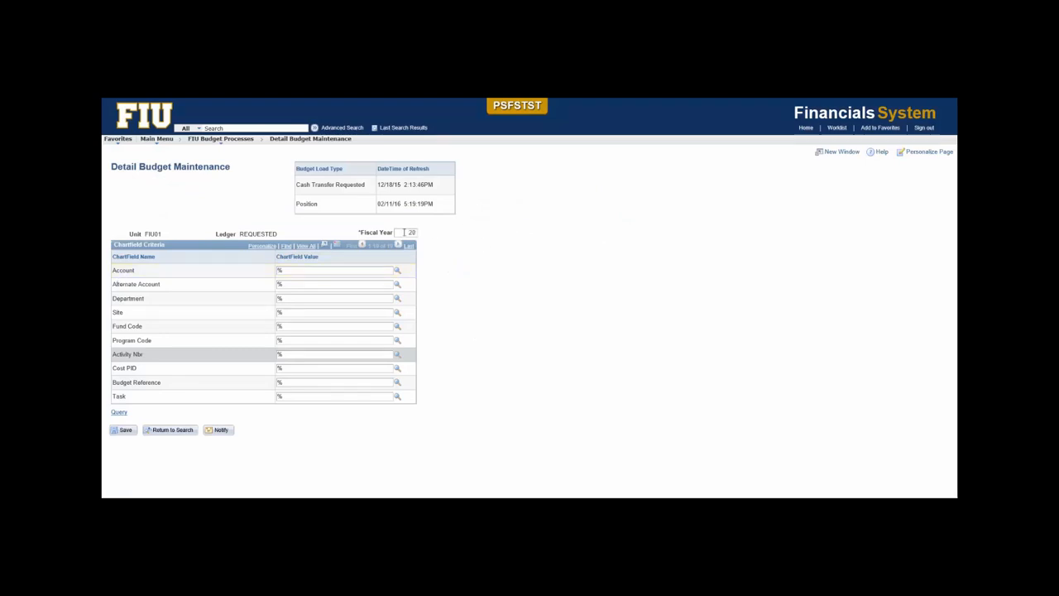
{"action": "left_click", "coordinate": [323, 355]}
{"action": "left_click_drag", "start_coordinate": [269, 354], "coordinate": [245, 354]}
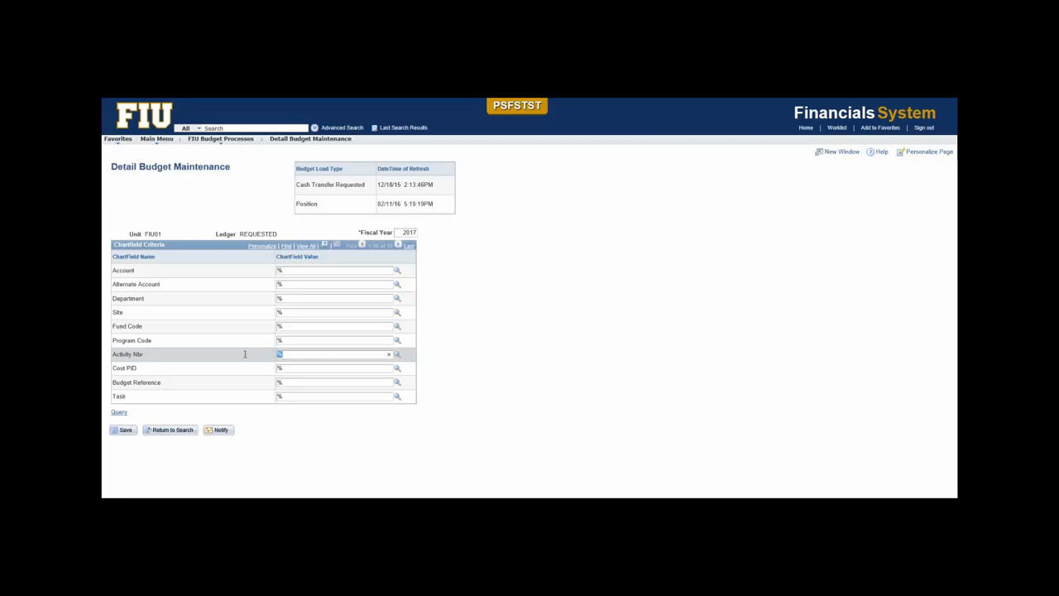
{"action": "type", "text": "1103220016"}
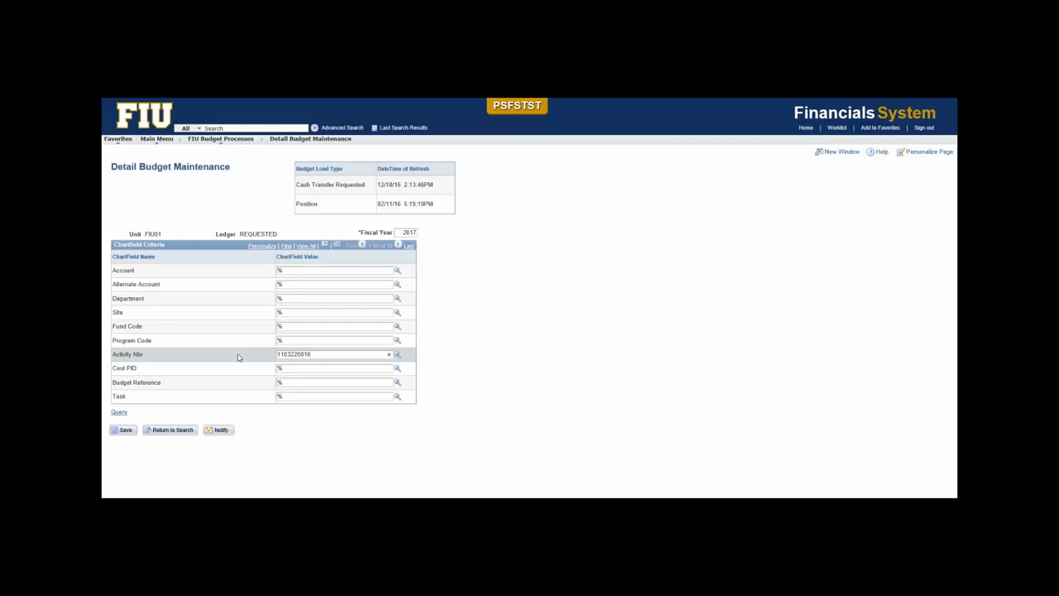
{"action": "left_click", "coordinate": [119, 411]}
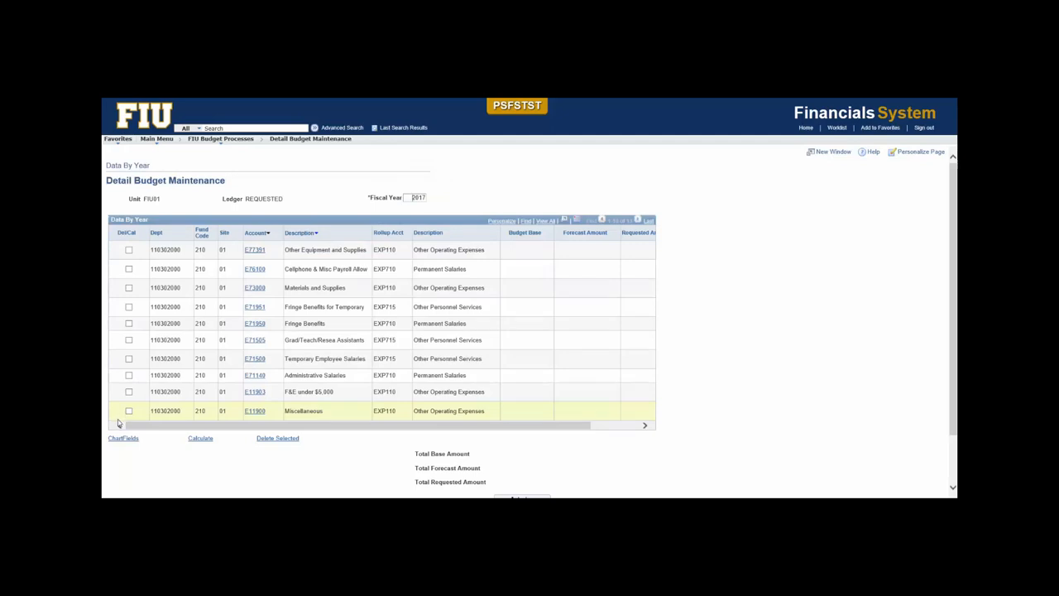
Sort the Data By Year grid by Account and Description in ascending order and accept its column and sort personalization unchanged.
{"action": "left_click_drag", "start_coordinate": [166, 427], "coordinate": [283, 427]}
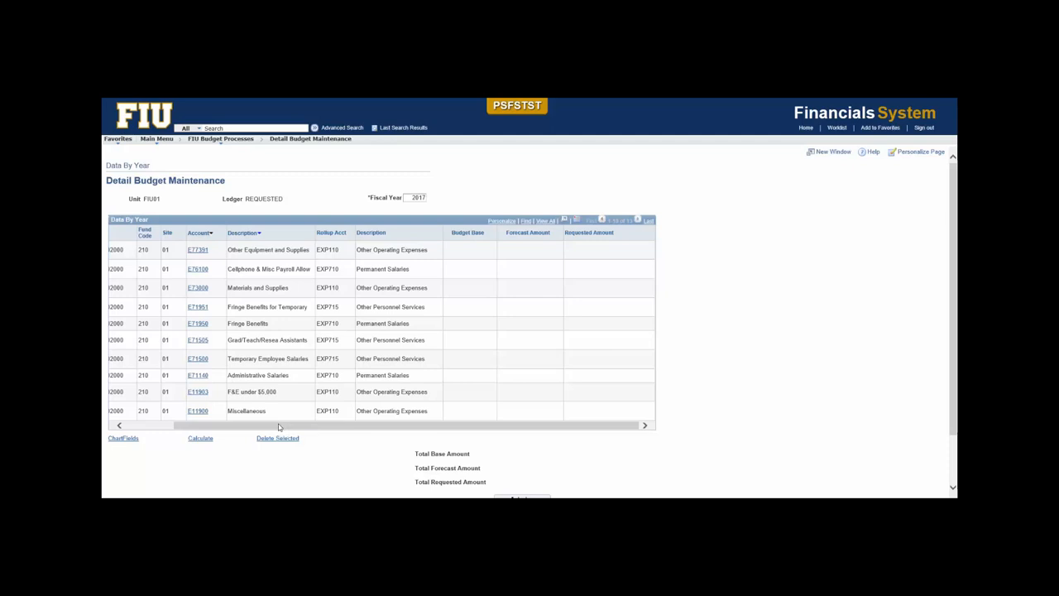
{"action": "left_click_drag", "start_coordinate": [279, 427], "coordinate": [232, 428]}
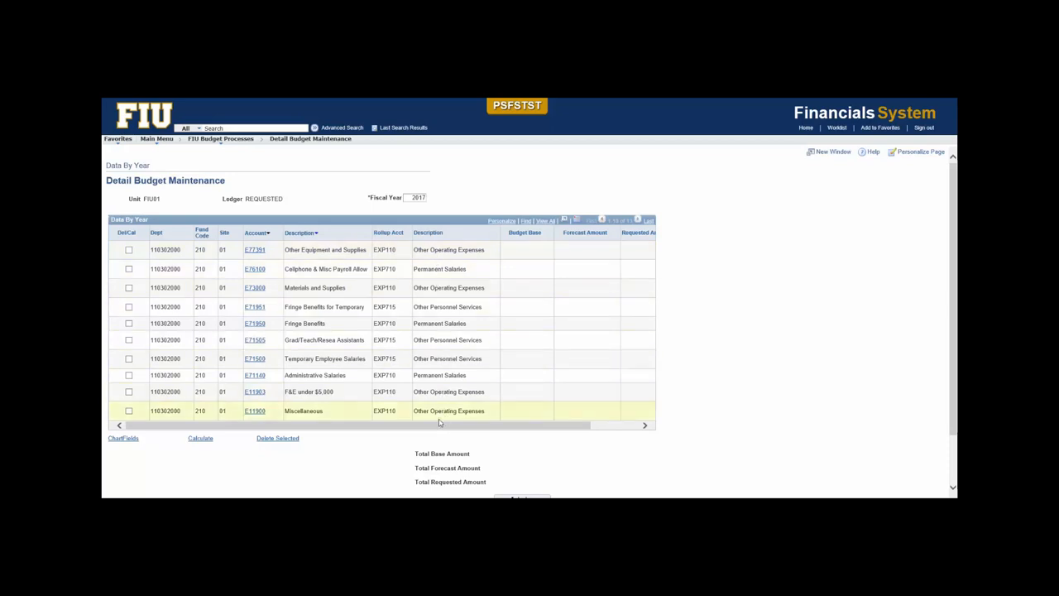
{"action": "left_click", "coordinate": [258, 234]}
{"action": "left_click", "coordinate": [259, 233]}
{"action": "left_click", "coordinate": [312, 236]}
{"action": "left_click", "coordinate": [260, 235]}
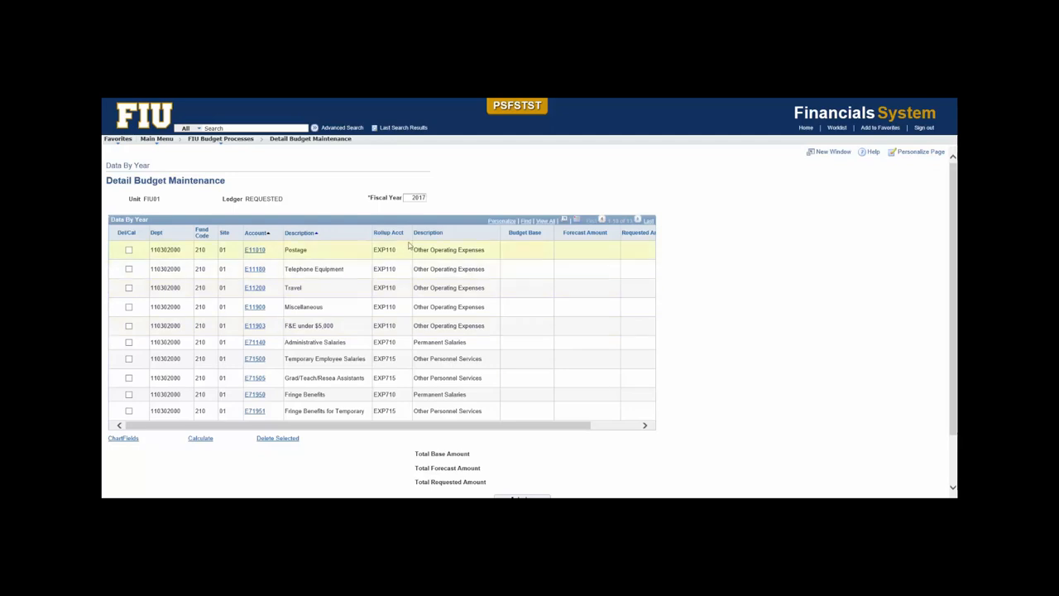
{"action": "left_click", "coordinate": [502, 222]}
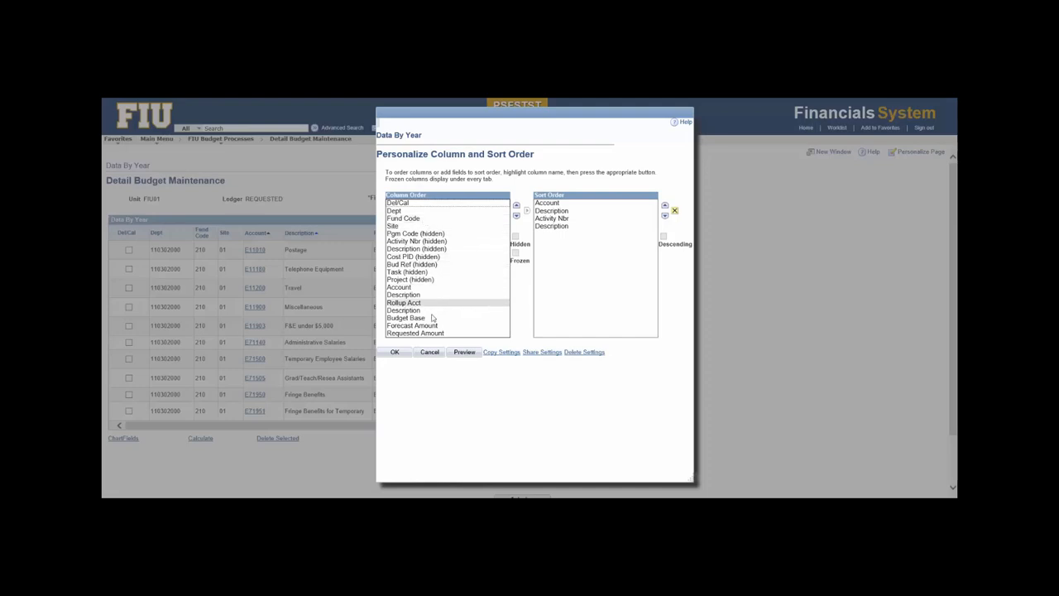
{"action": "left_click", "coordinate": [403, 354]}
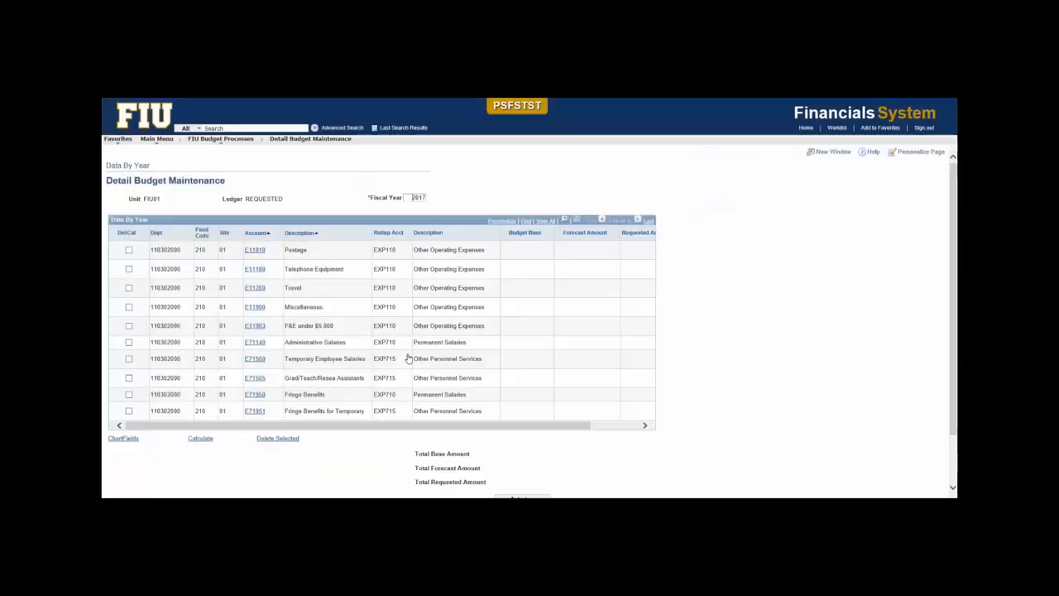
Calculate the budget totals for the Data By Year rows.
{"action": "left_click_drag", "start_coordinate": [476, 427], "coordinate": [595, 424]}
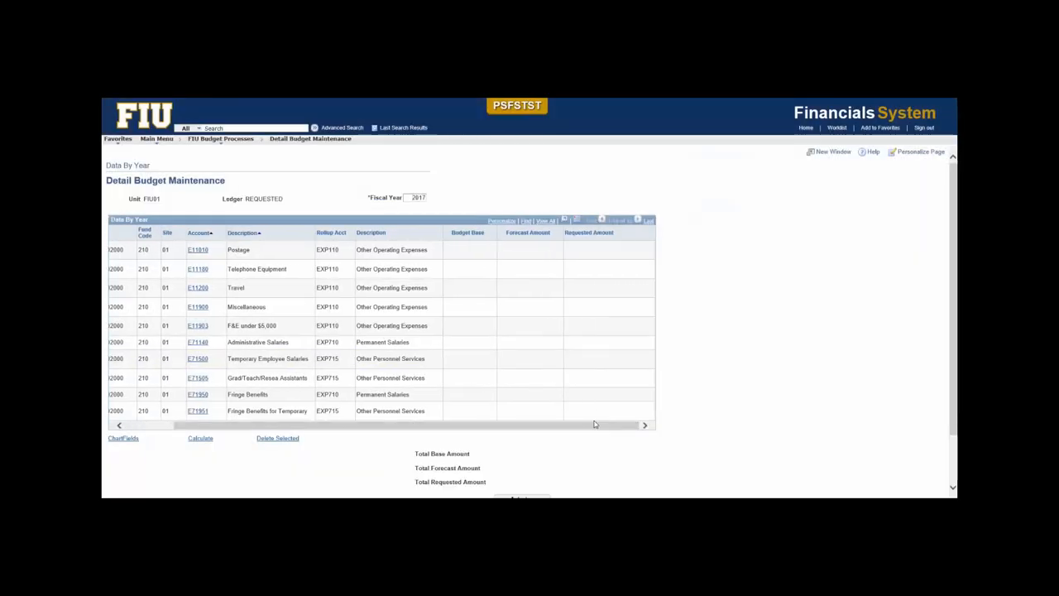
{"action": "scroll", "coordinate": [579, 430], "scroll_direction": "down", "scroll_amount": 2}
{"action": "left_click", "coordinate": [543, 447]}
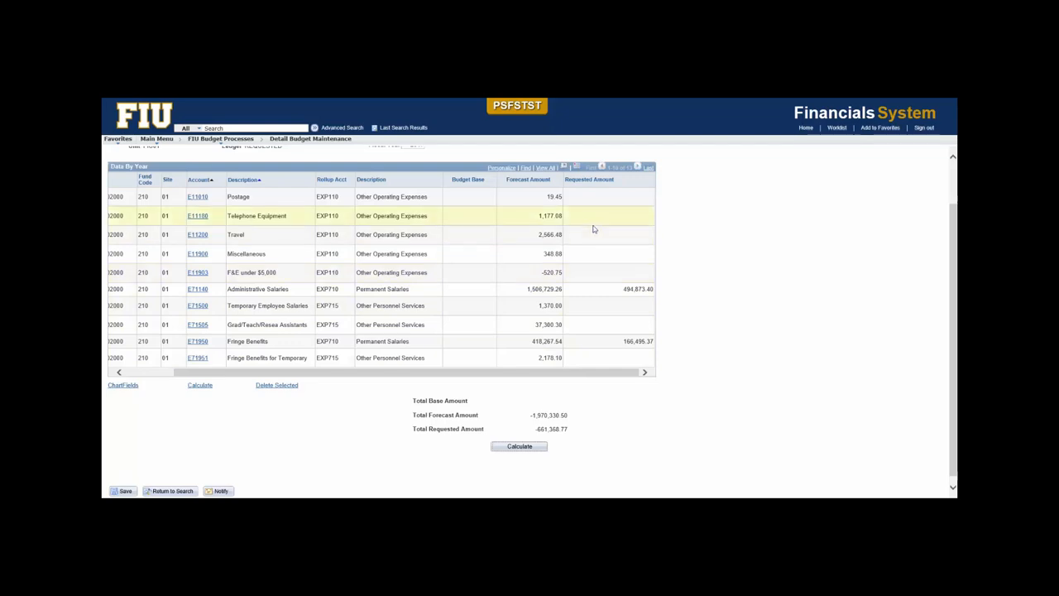
Add a period row from Postage account E11010, assign it to account E11908 (Guarantees), and save the budget.
{"action": "left_click", "coordinate": [198, 197]}
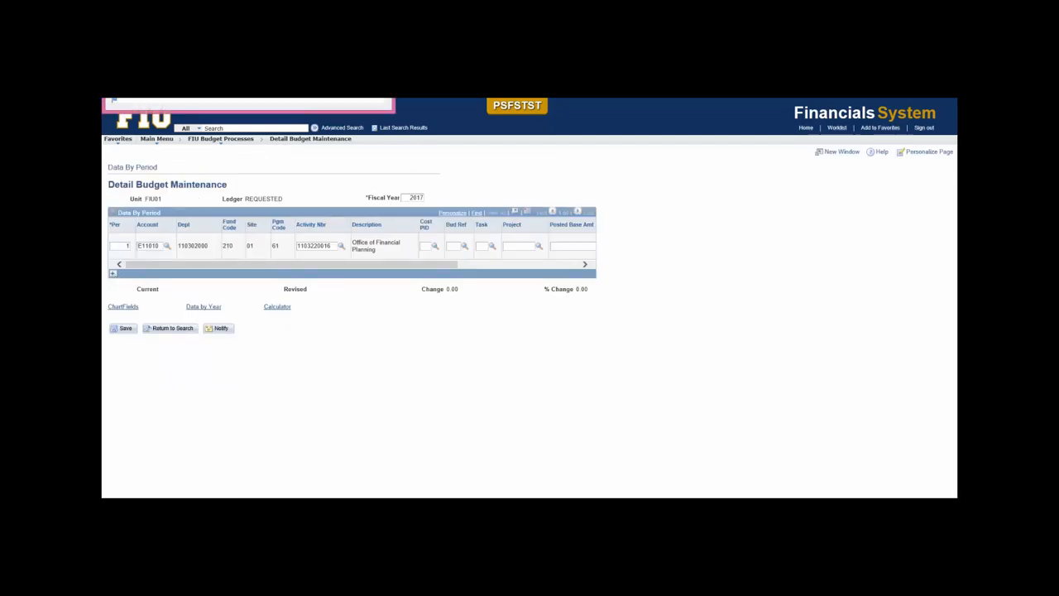
{"action": "left_click", "coordinate": [461, 207]}
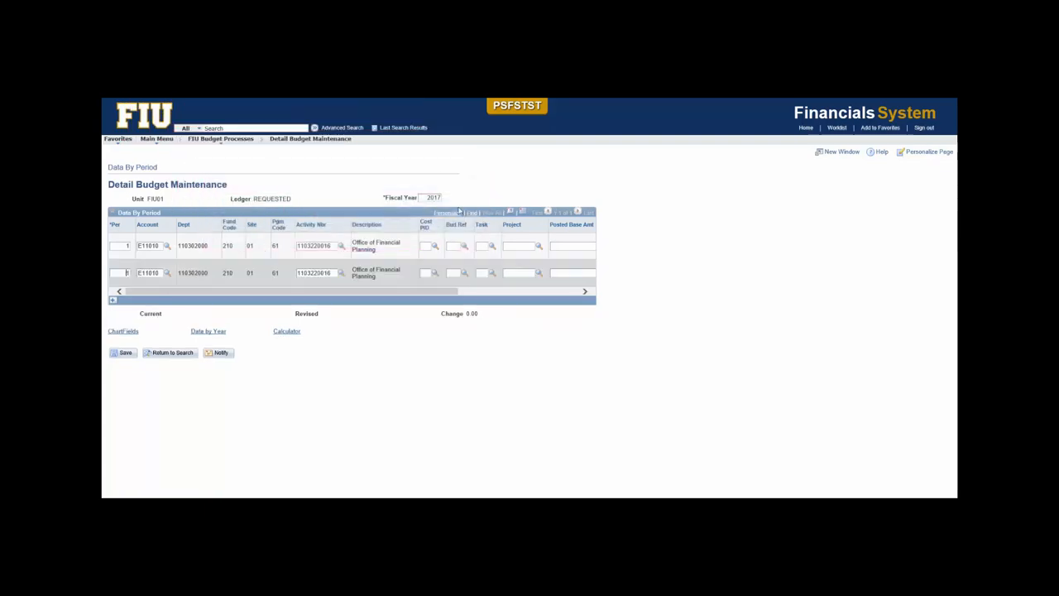
{"action": "left_click", "coordinate": [167, 273]}
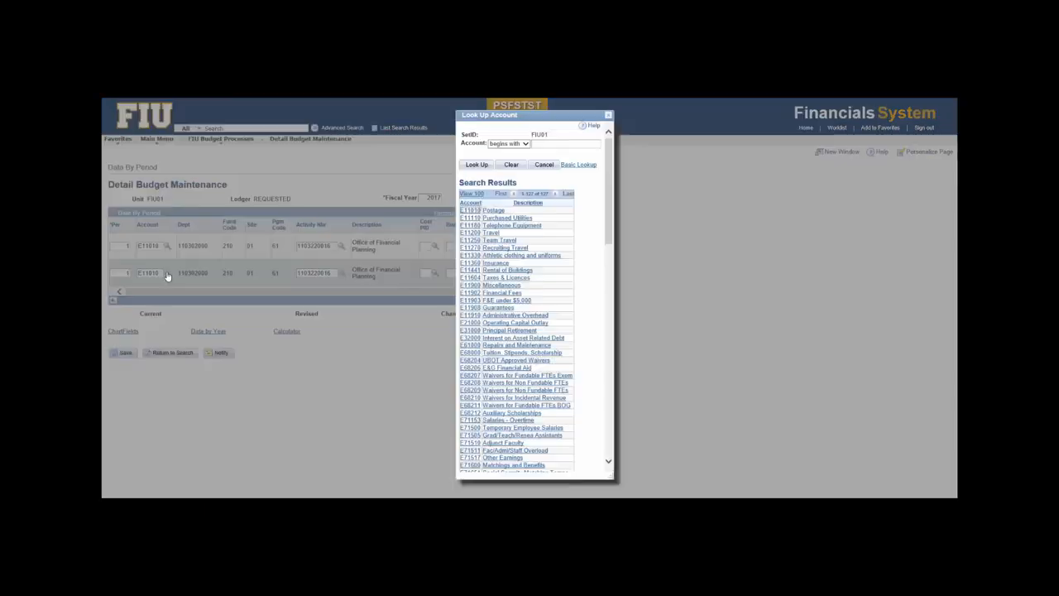
{"action": "left_click", "coordinate": [466, 309]}
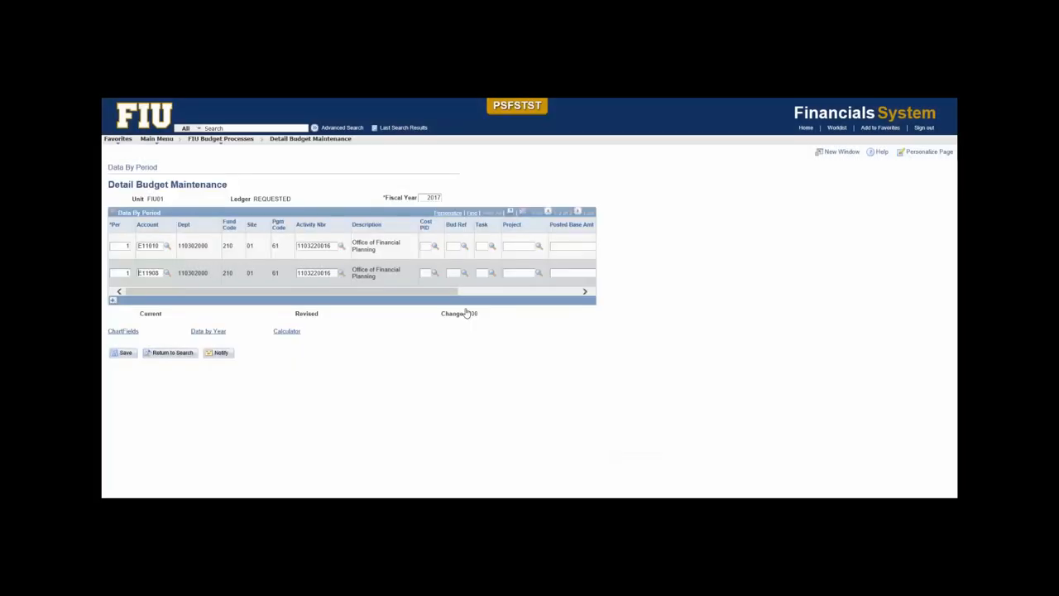
{"action": "left_click", "coordinate": [126, 352]}
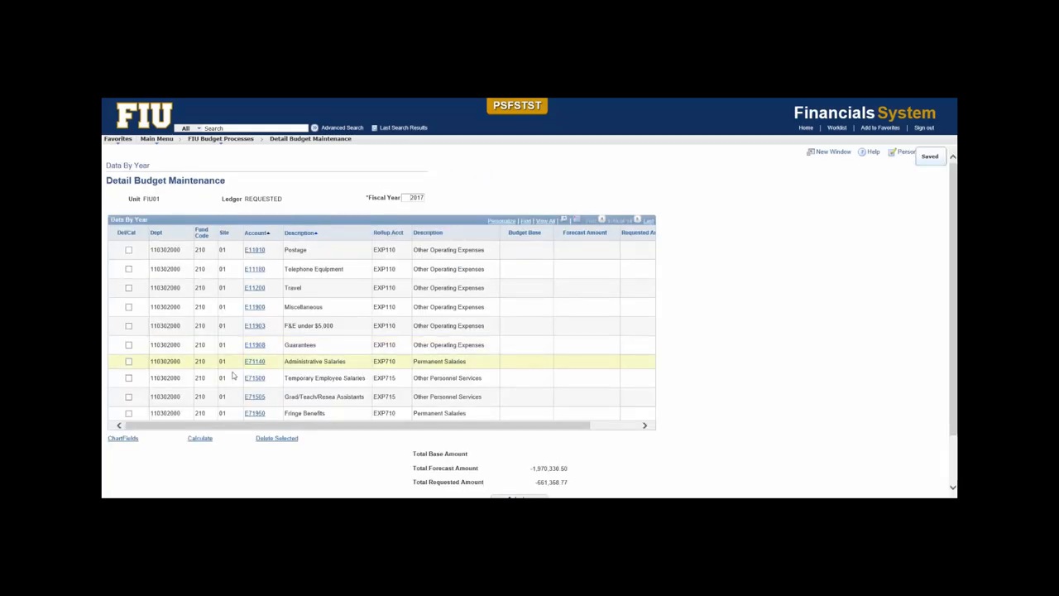
{"action": "left_click_drag", "start_coordinate": [330, 346], "coordinate": [221, 356]}
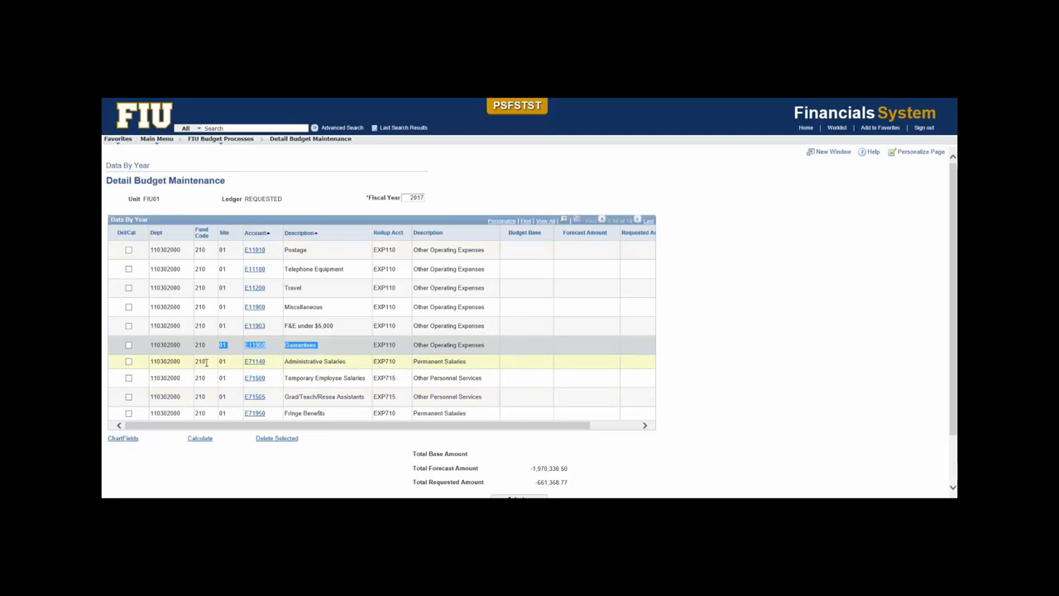
{"action": "left_click", "coordinate": [195, 470]}
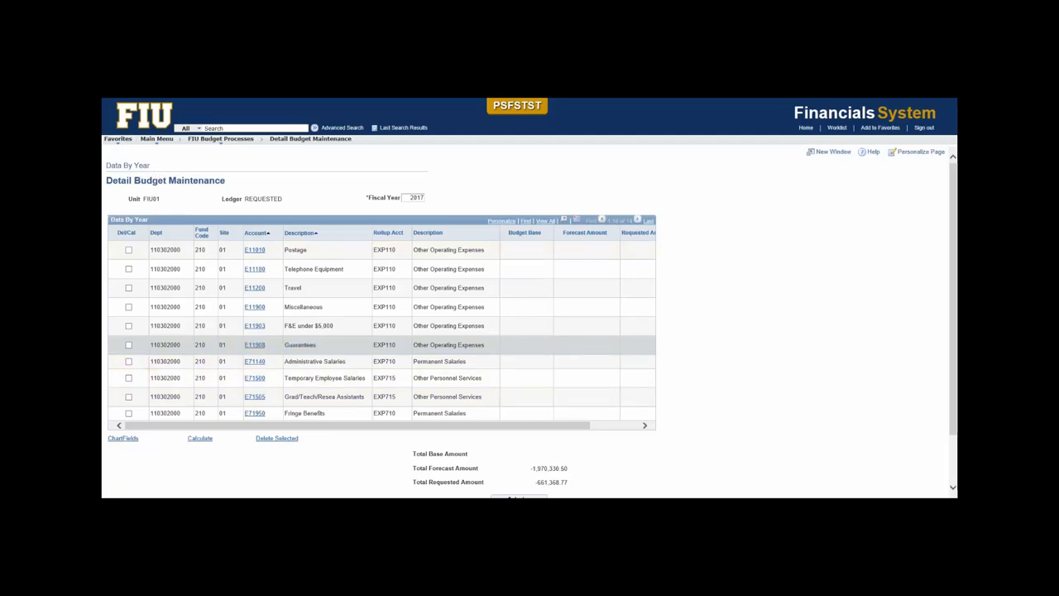
Run the budget calculator on Travel account E11200 for periods 1 through 12 and save the resulting period rows.
{"action": "left_click", "coordinate": [255, 288]}
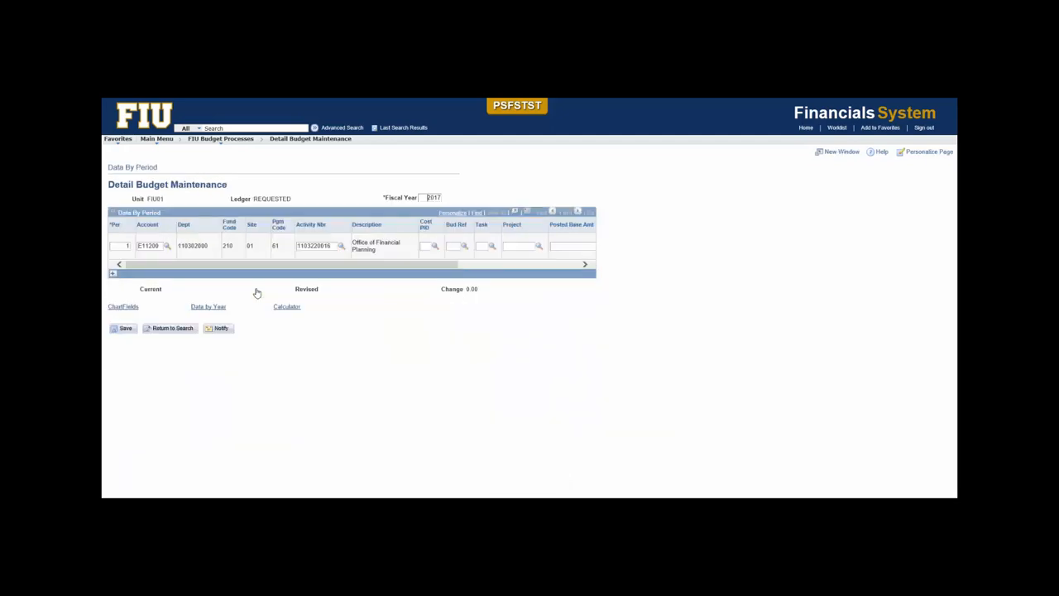
{"action": "mouse_move", "coordinate": [290, 265]}
{"action": "left_mouse_down"}
{"action": "mouse_move", "coordinate": [317, 267]}
{"action": "mouse_move", "coordinate": [289, 266]}
{"action": "left_mouse_up"}
{"action": "left_click", "coordinate": [293, 308]}
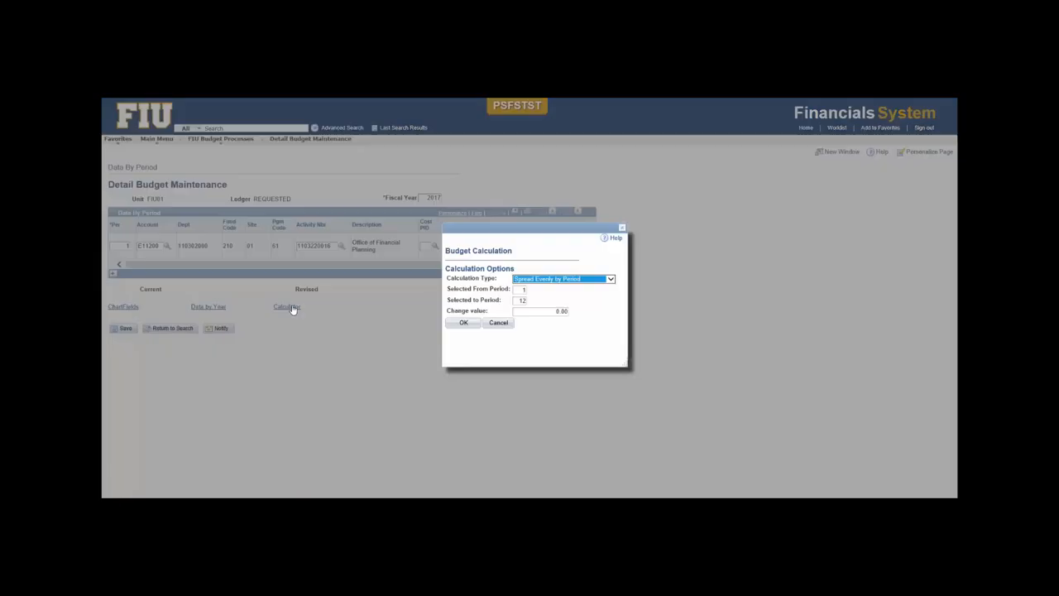
{"action": "left_click", "coordinate": [582, 279]}
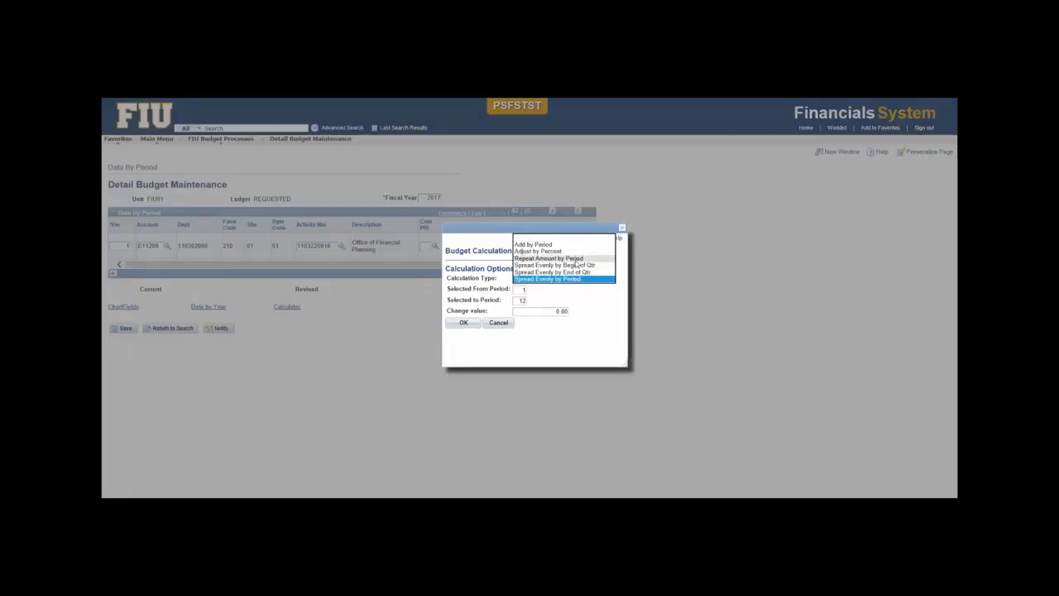
{"action": "left_click", "coordinate": [577, 264]}
{"action": "left_click", "coordinate": [464, 321]}
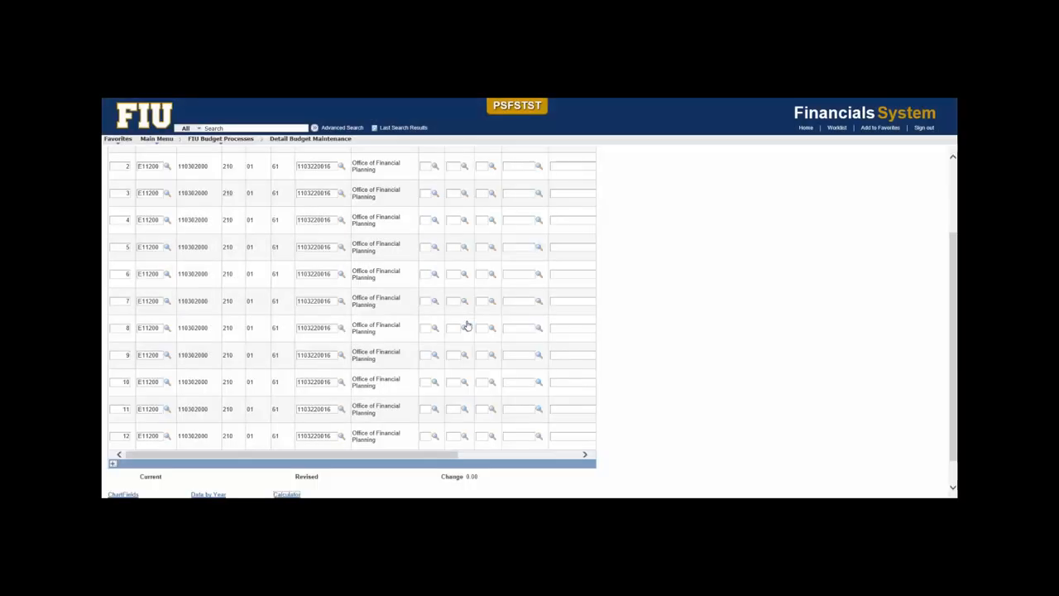
{"action": "scroll", "coordinate": [341, 460], "scroll_direction": "down", "scroll_amount": 1}
{"action": "left_click", "coordinate": [126, 488]}
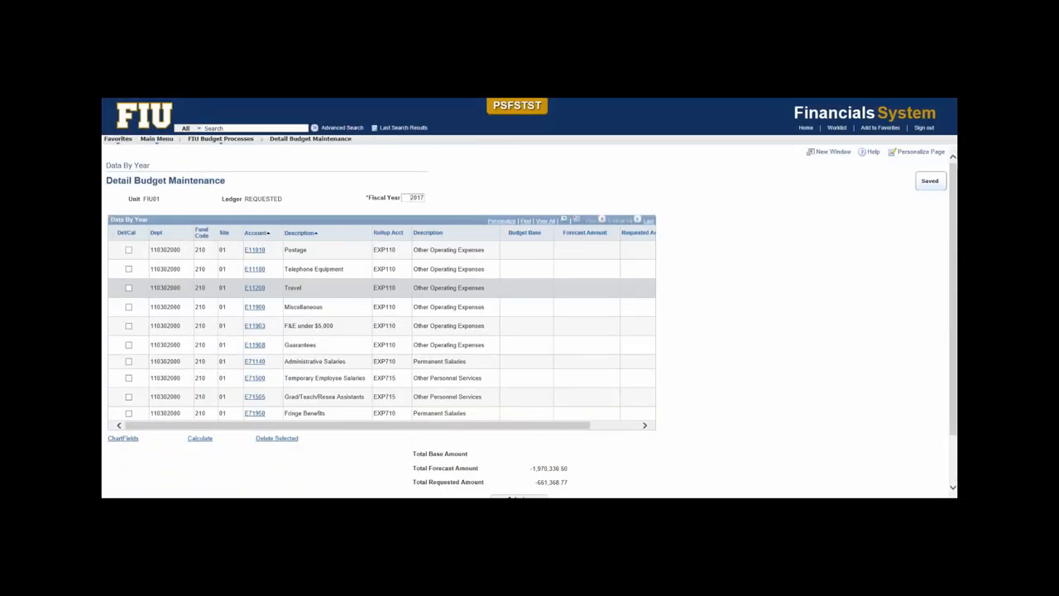
{"action": "left_click_drag", "start_coordinate": [354, 427], "coordinate": [478, 428]}
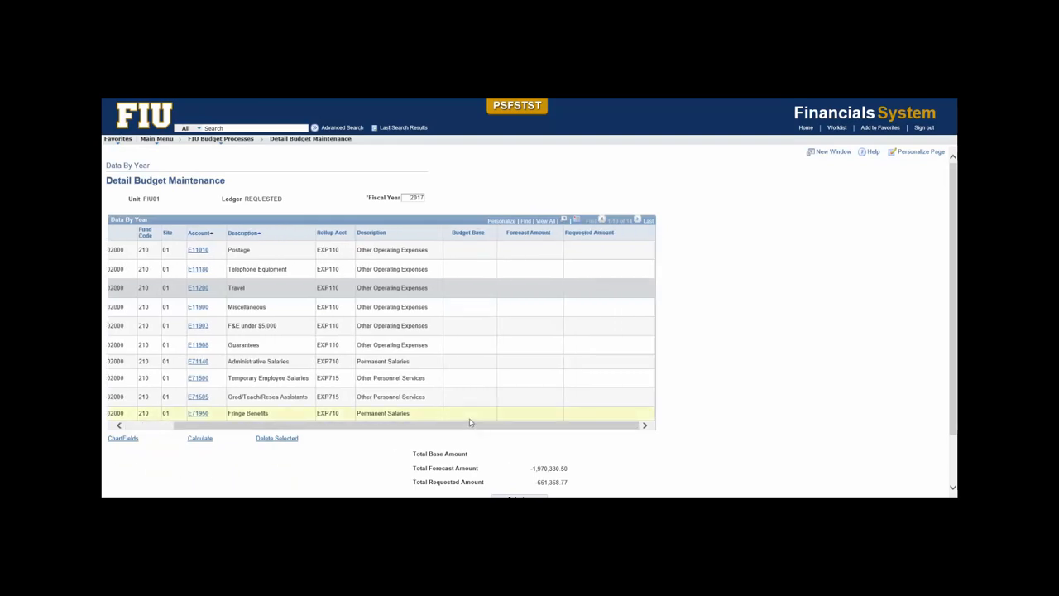